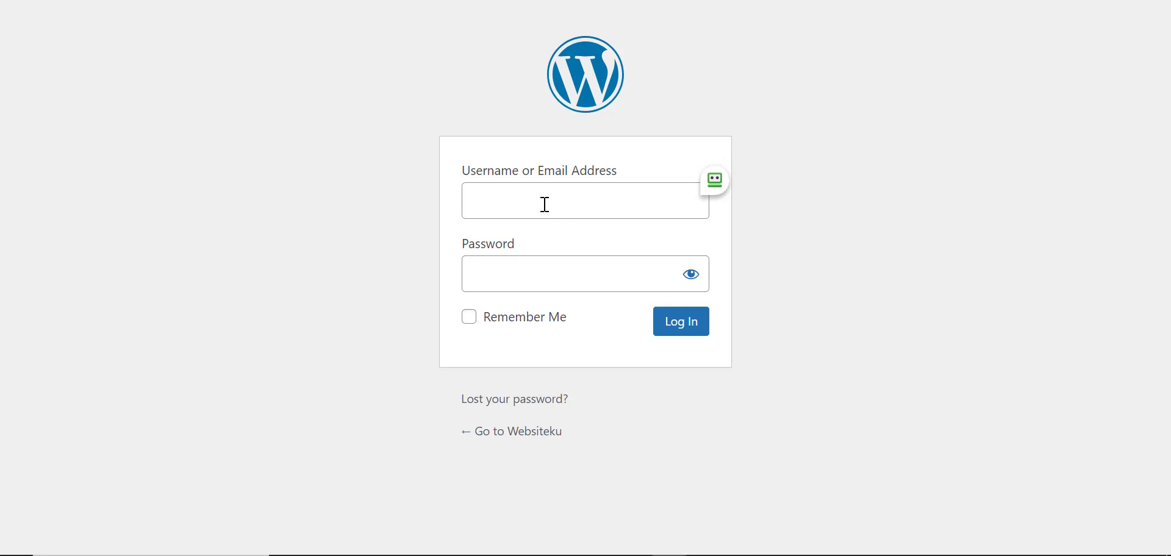
- Log in to WordPress, filling in the username and password from the saved "Ebooksvaganza - blog" login
click(544, 204)
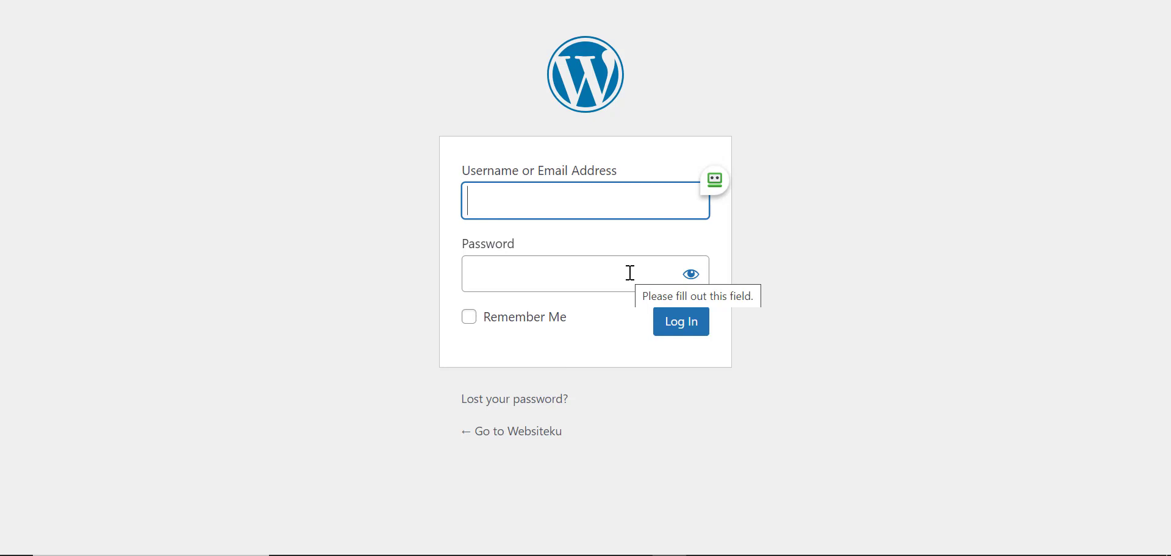
click(717, 183)
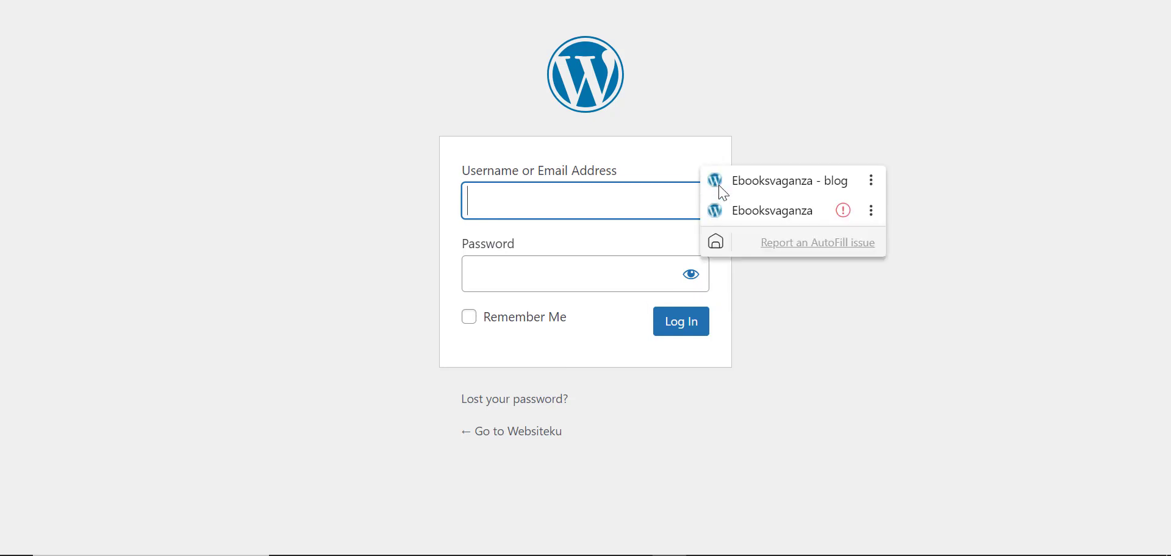
click(722, 181)
click(702, 323)
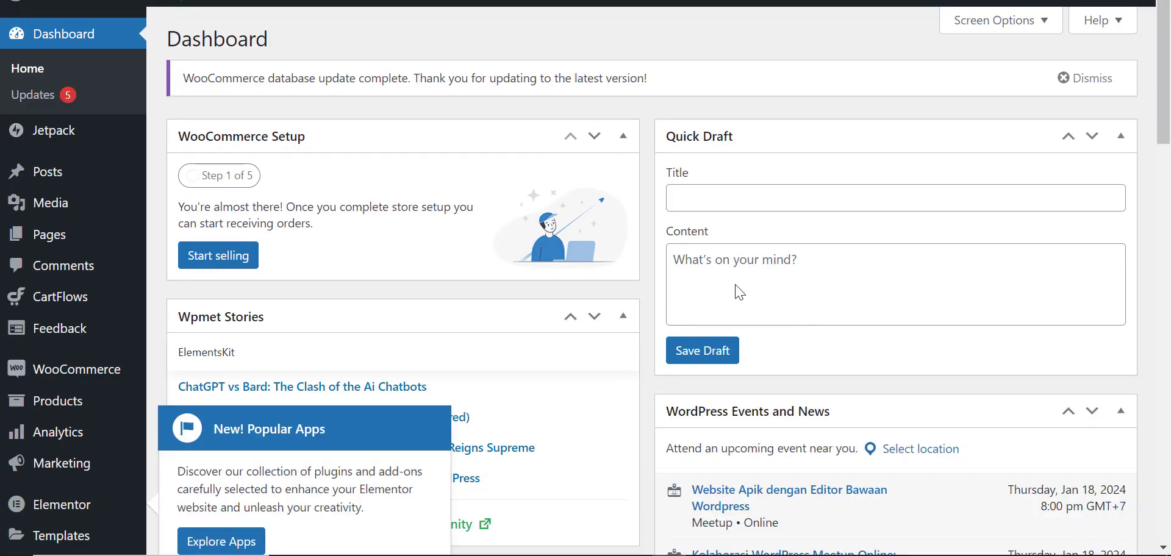
- Search for "fluentauth" among the plugins to add, and install and activate the FluentAuth security plugin
scroll(92, 342, down, 5)
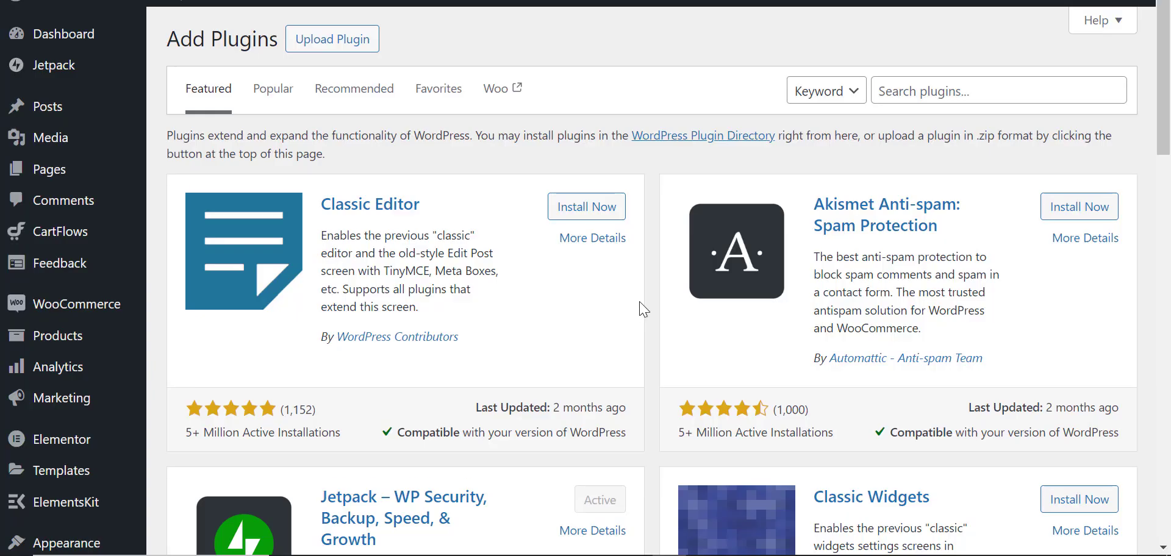
scroll(639, 301, down, 1)
scroll(639, 301, up, 1)
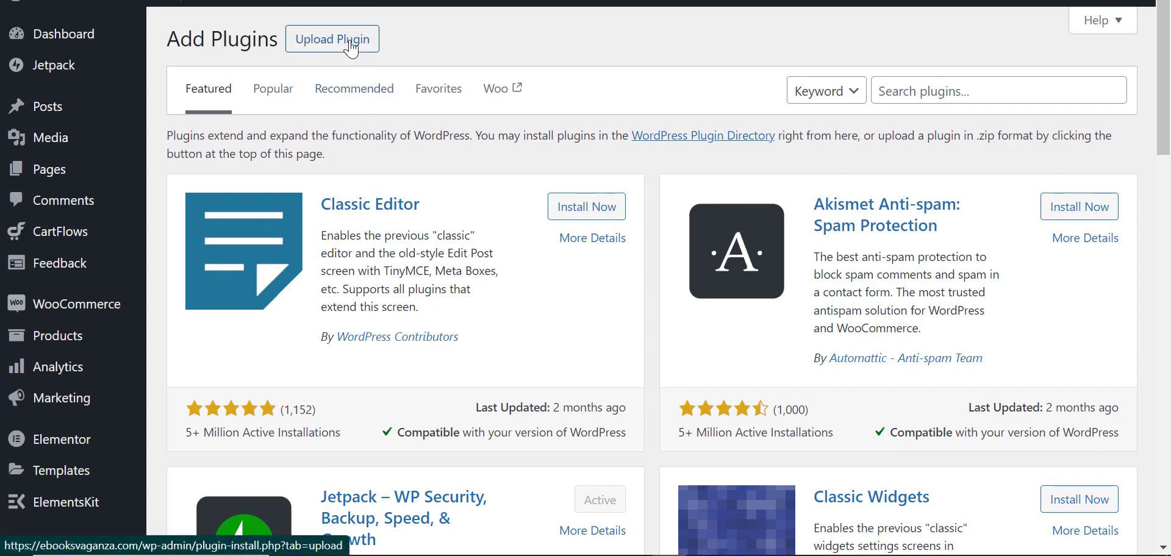
click(942, 91)
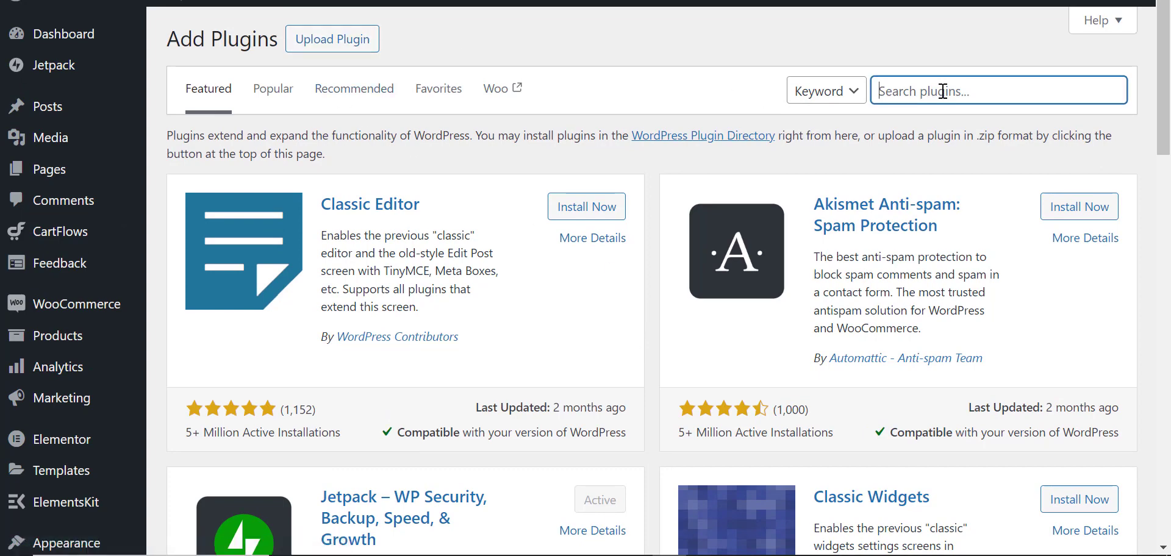
text(fluent)
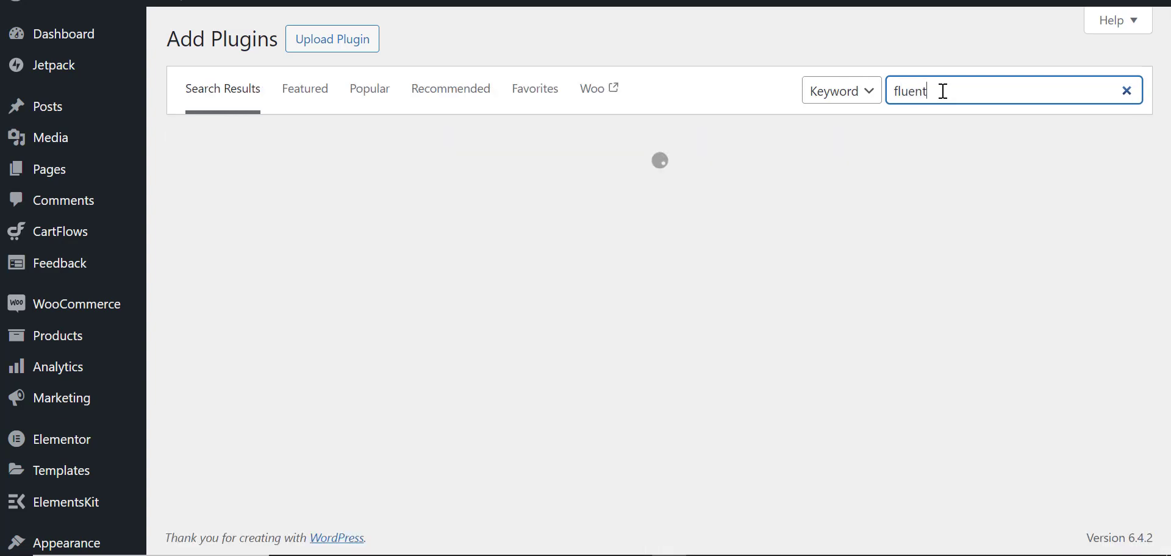
text(sa)
key(BackSpace)
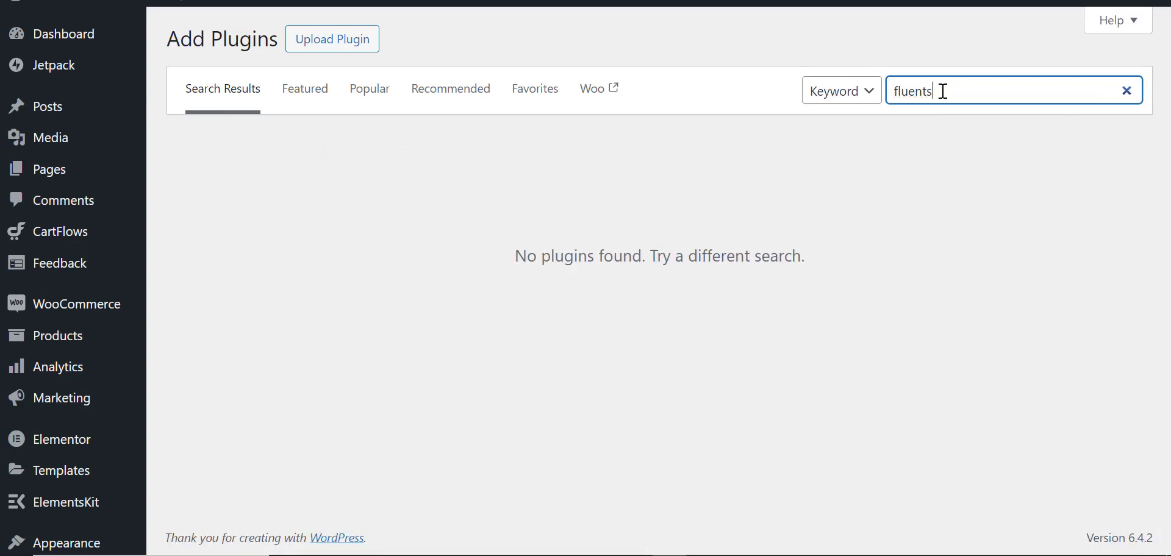
key(BackSpace)
text(auth)
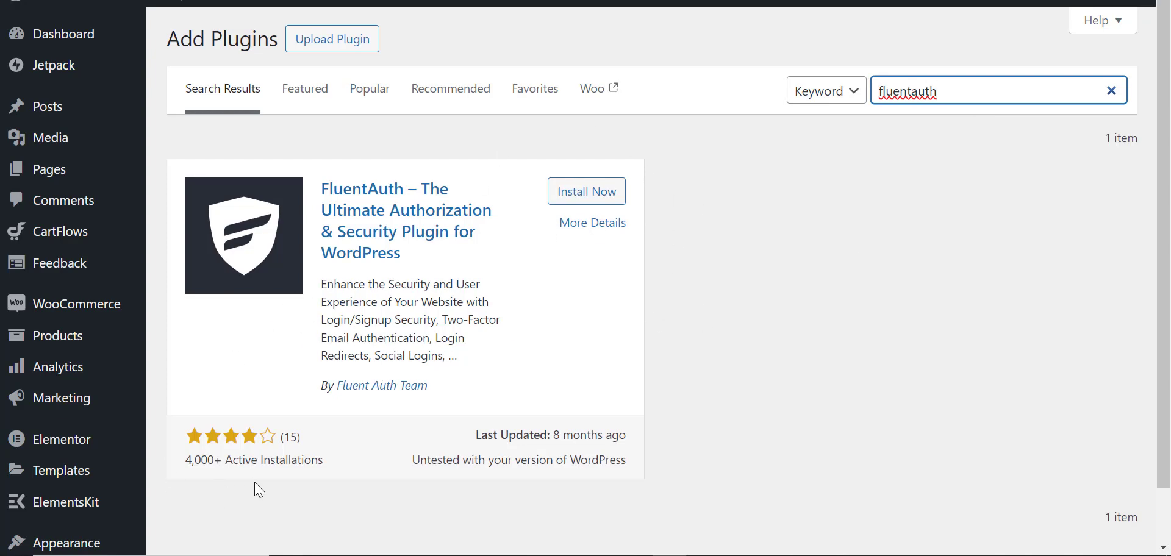
click(580, 195)
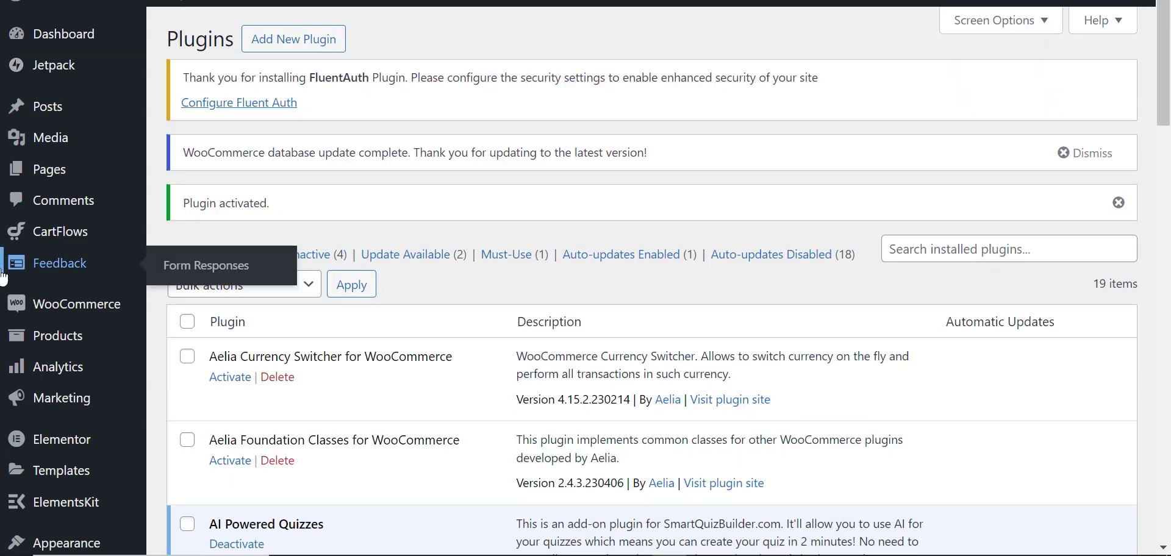
- Open the FluentAuth plugin's Dashboard page
scroll(67, 269, down, 2)
mouse_move(70, 274)
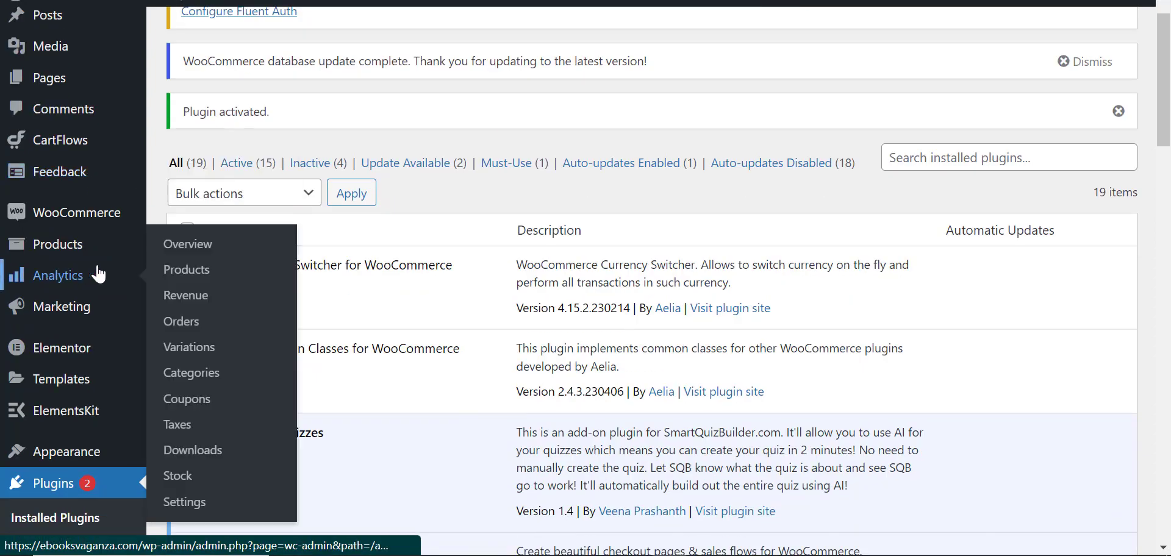
mouse_move(94, 357)
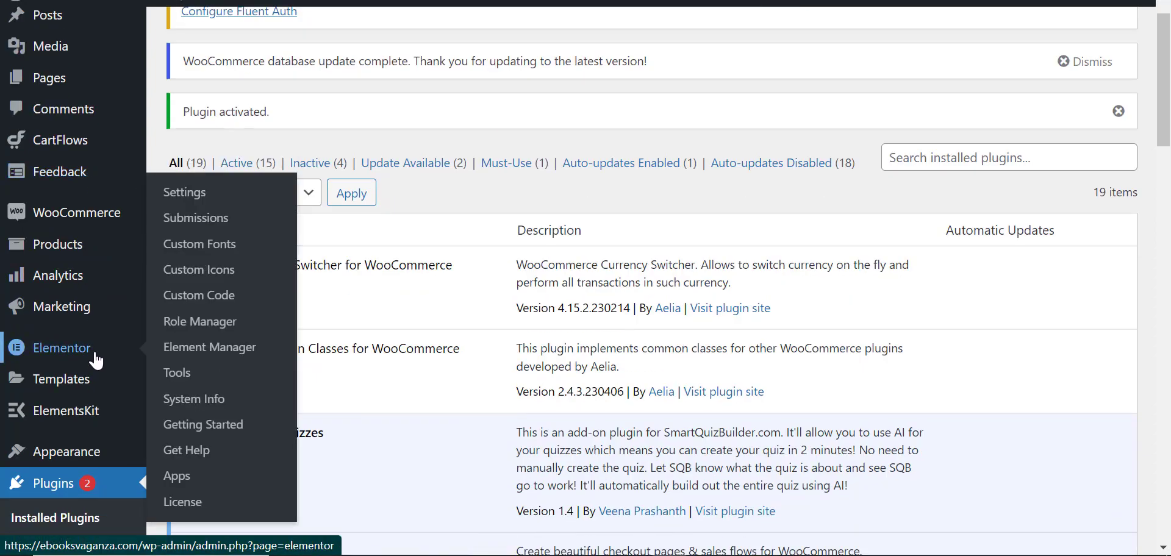
scroll(96, 360, down, 6)
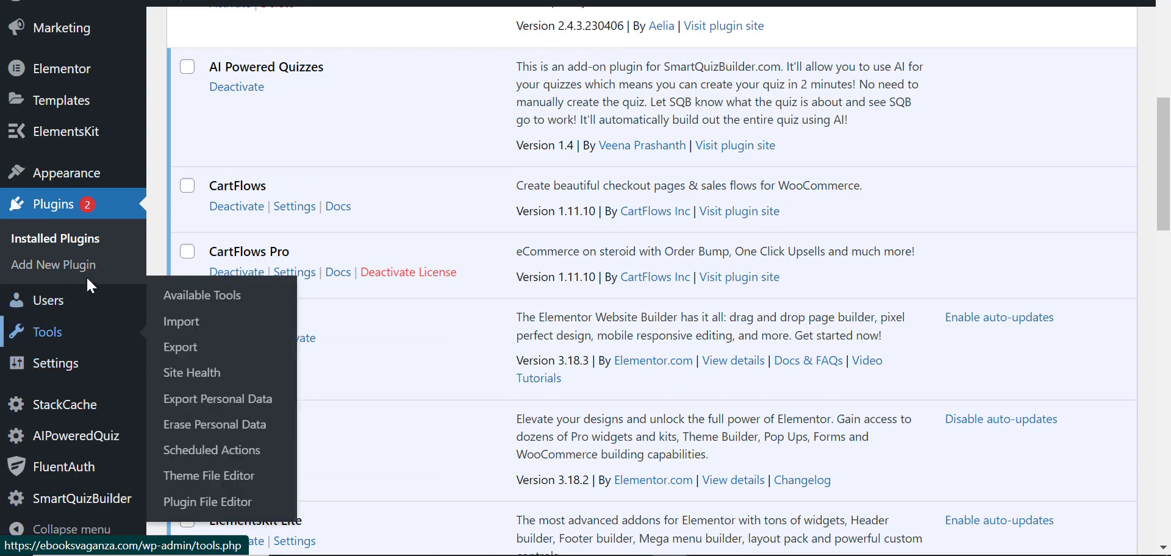
mouse_move(79, 372)
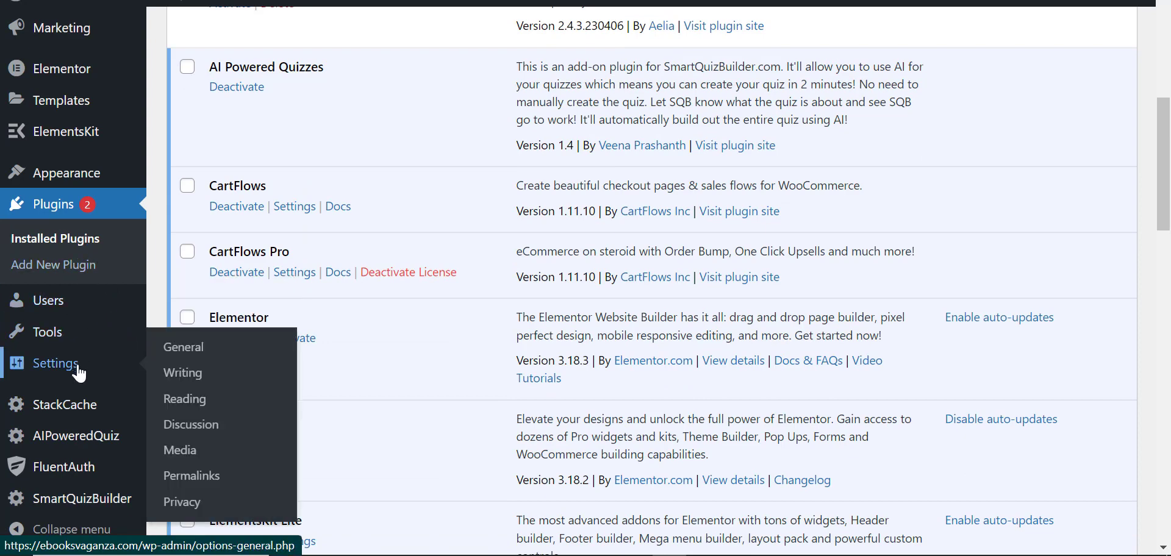
scroll(79, 372, down, 3)
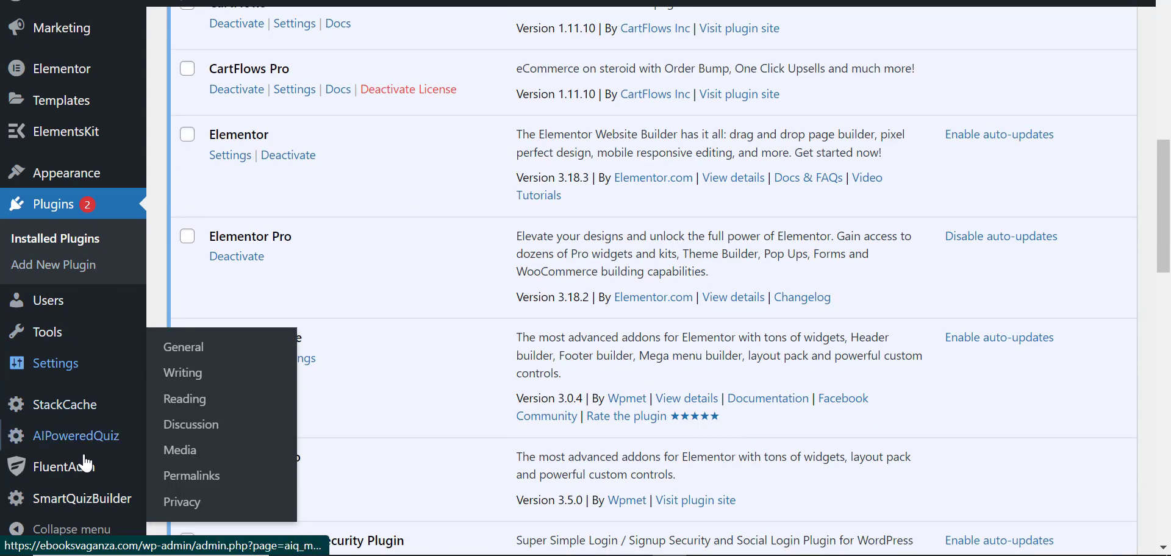
mouse_move(73, 469)
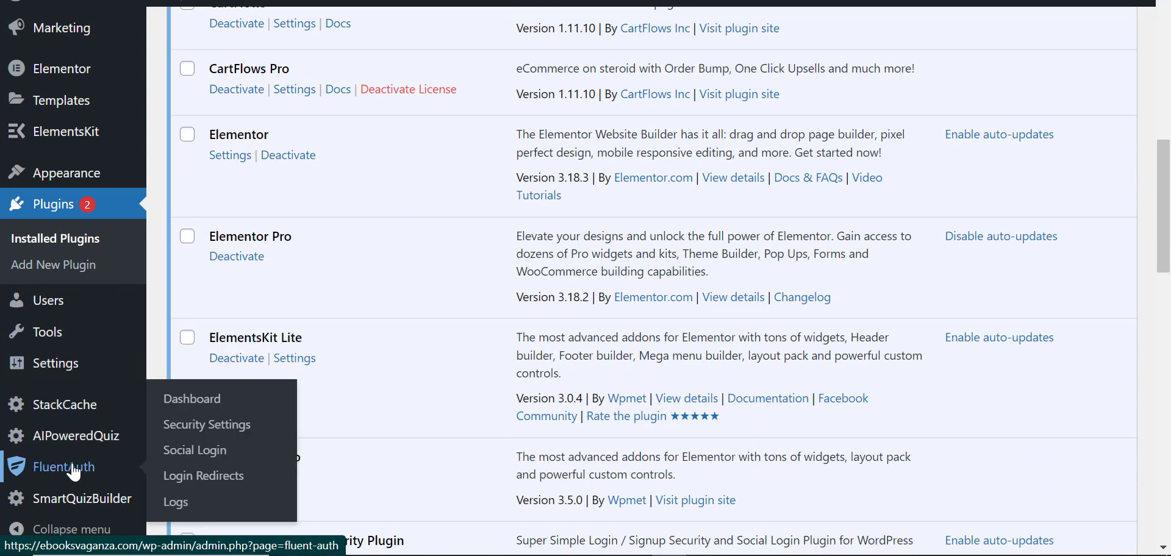
click(187, 405)
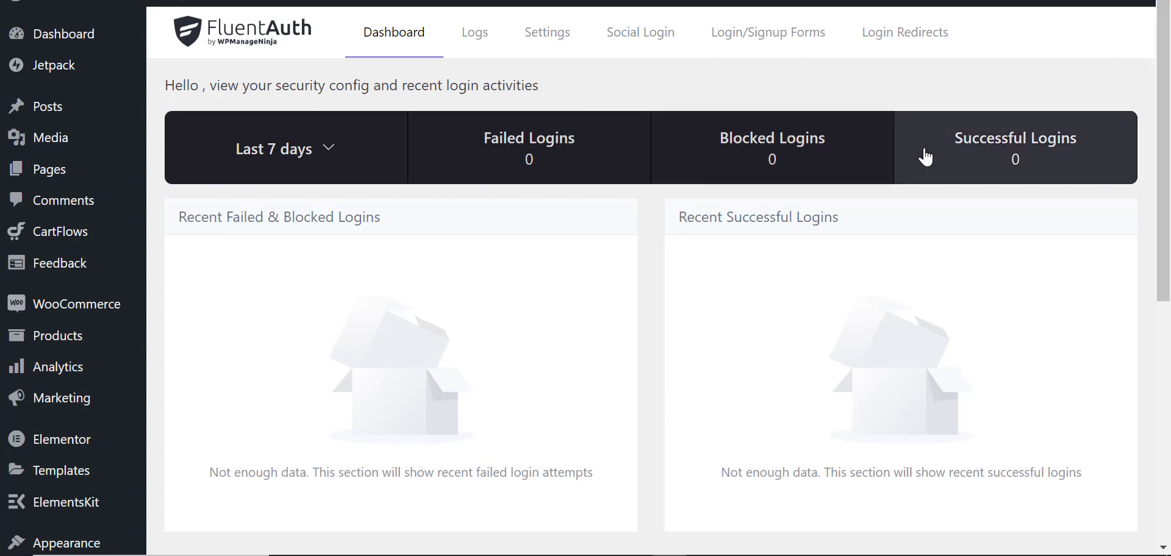
- Examine the FluentAuth dashboard's reporting period choices and its Settings Overview
click(355, 150)
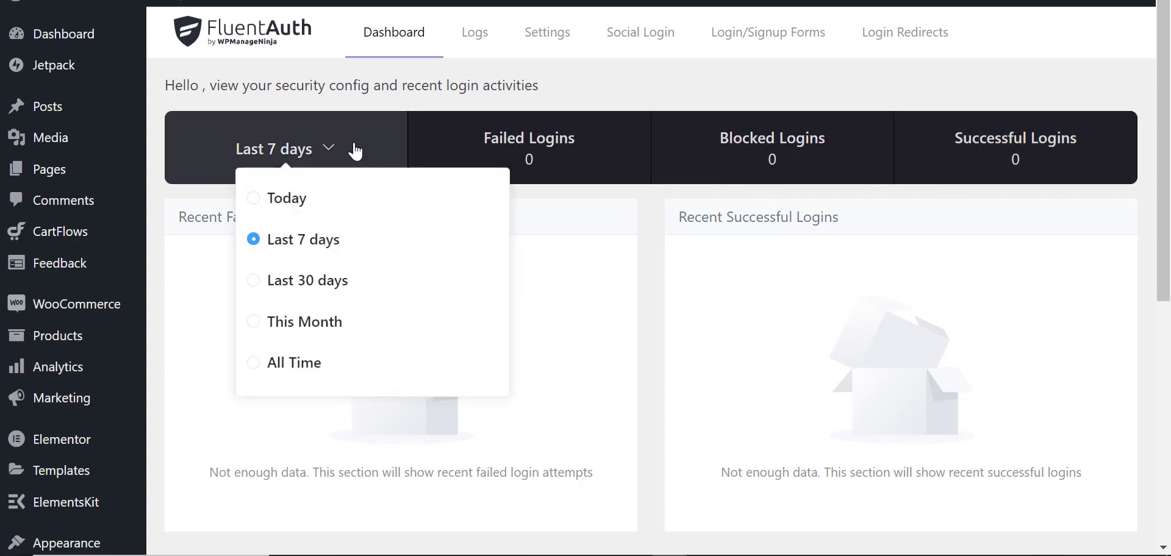
mouse_move(294, 154)
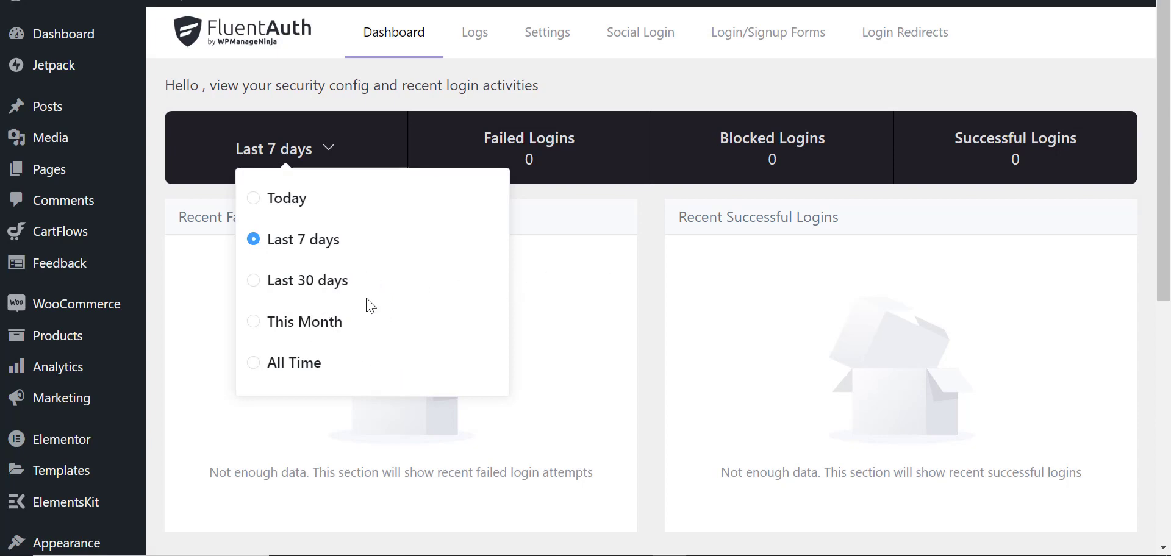
click(554, 378)
scroll(555, 379, down, 6)
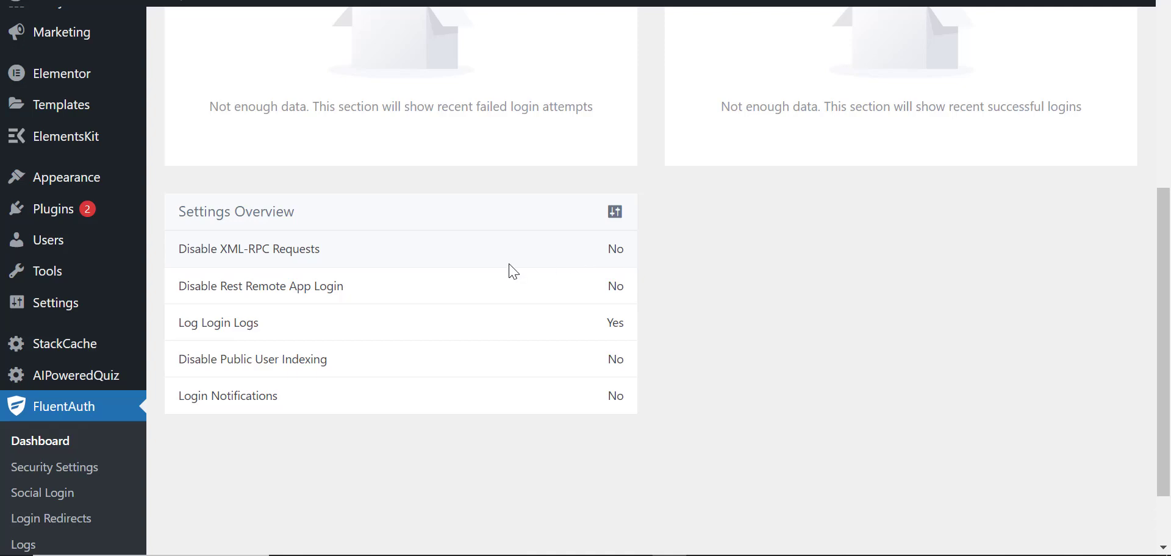
scroll(529, 305, down, 2)
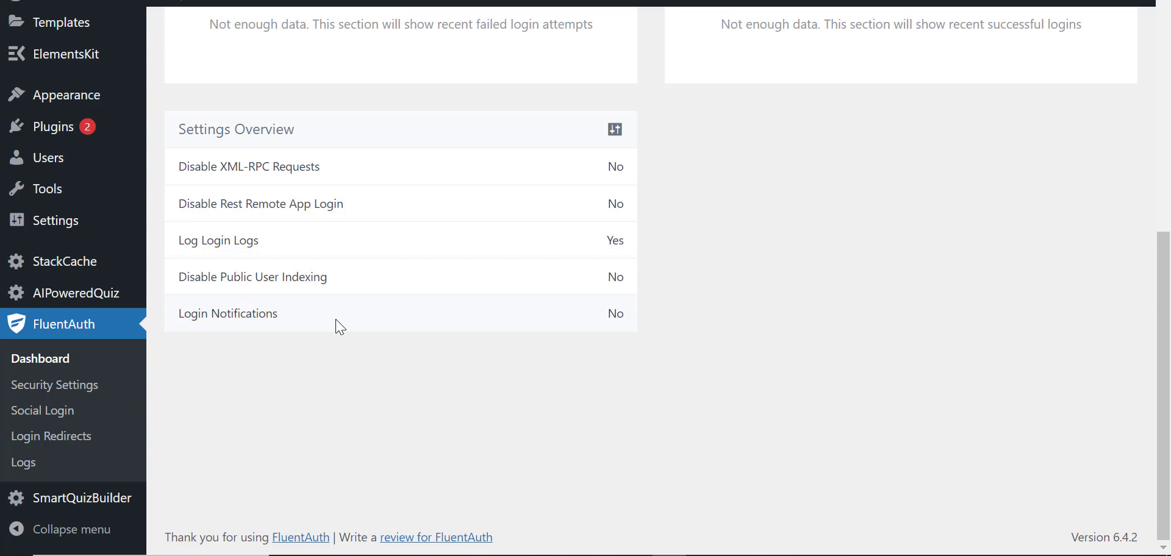
- In FluentAuth's security settings, disable XML-RPC, App Login (Rest API) for remote access, and the public REST endpoint for wp users queries
click(74, 385)
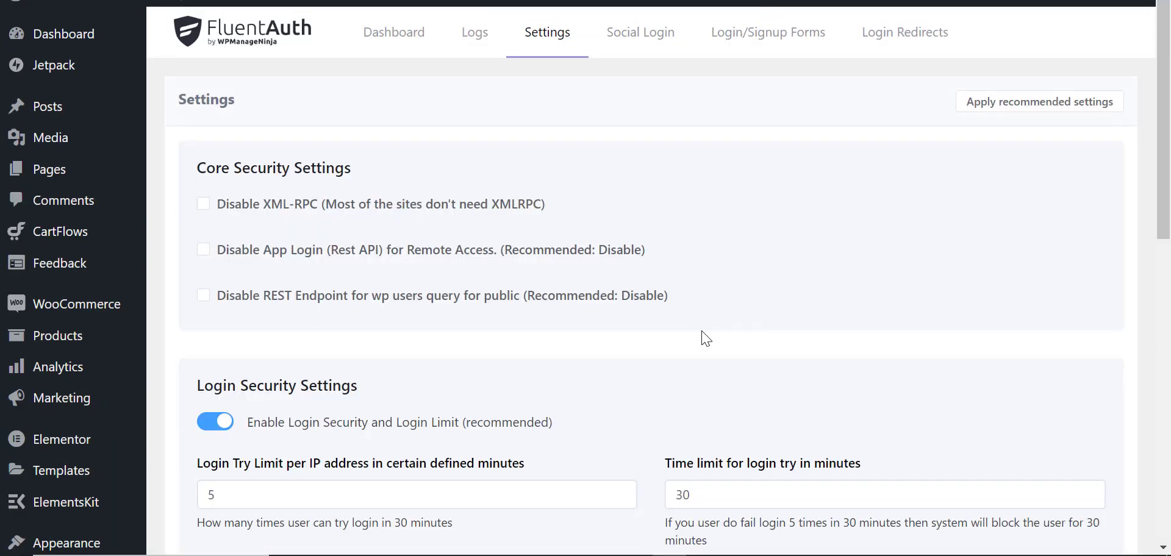
click(268, 205)
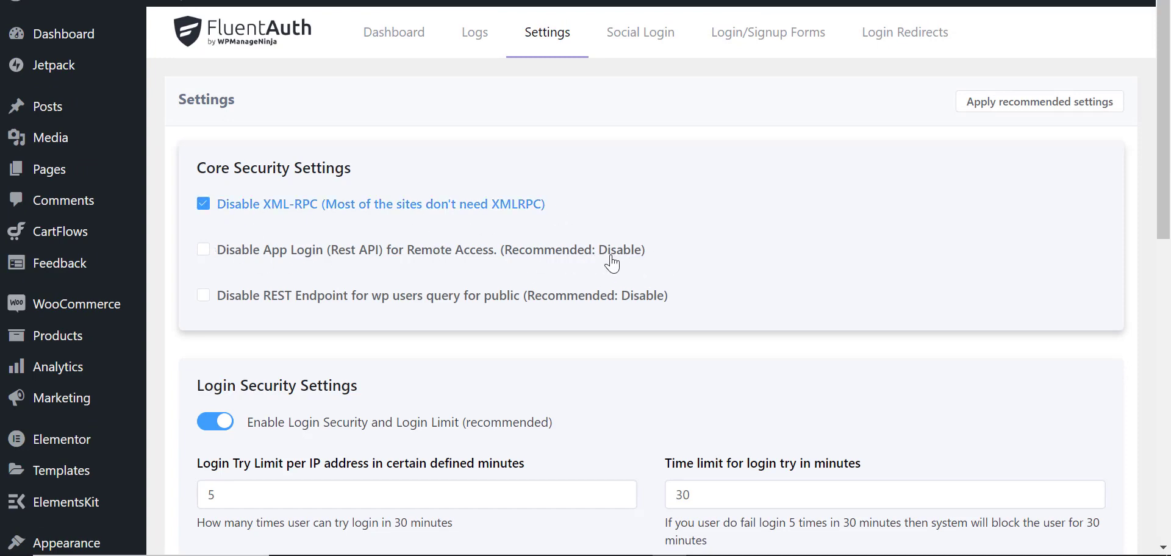
click(204, 250)
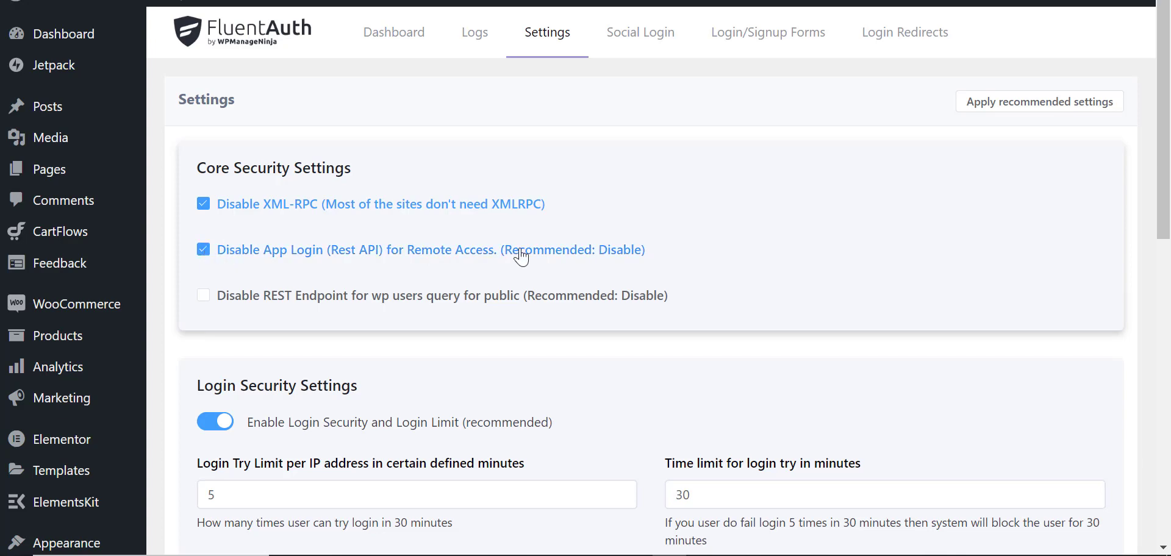
scroll(695, 219, down, 1)
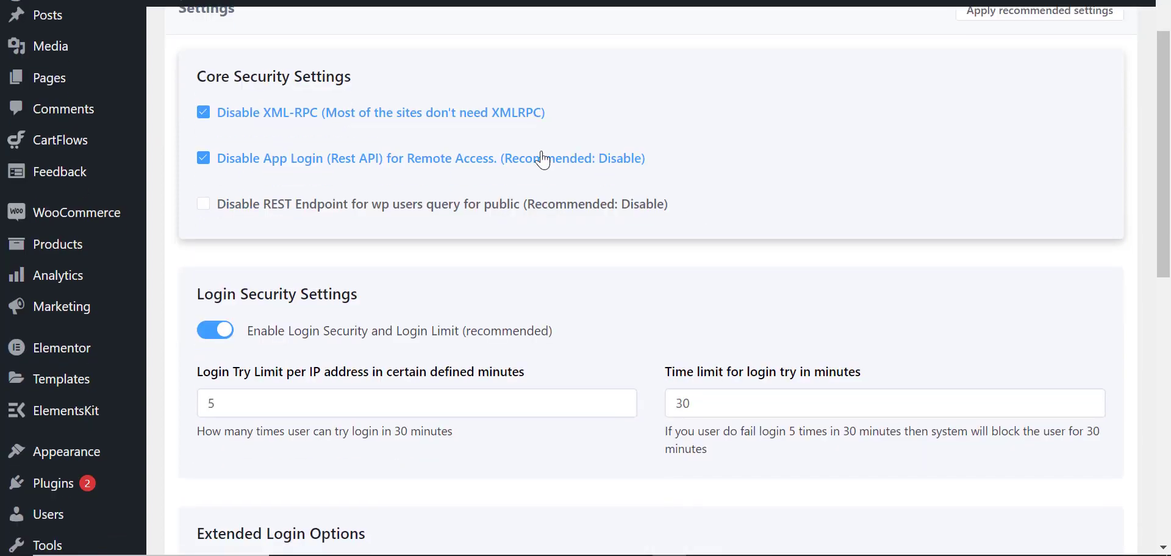
click(202, 205)
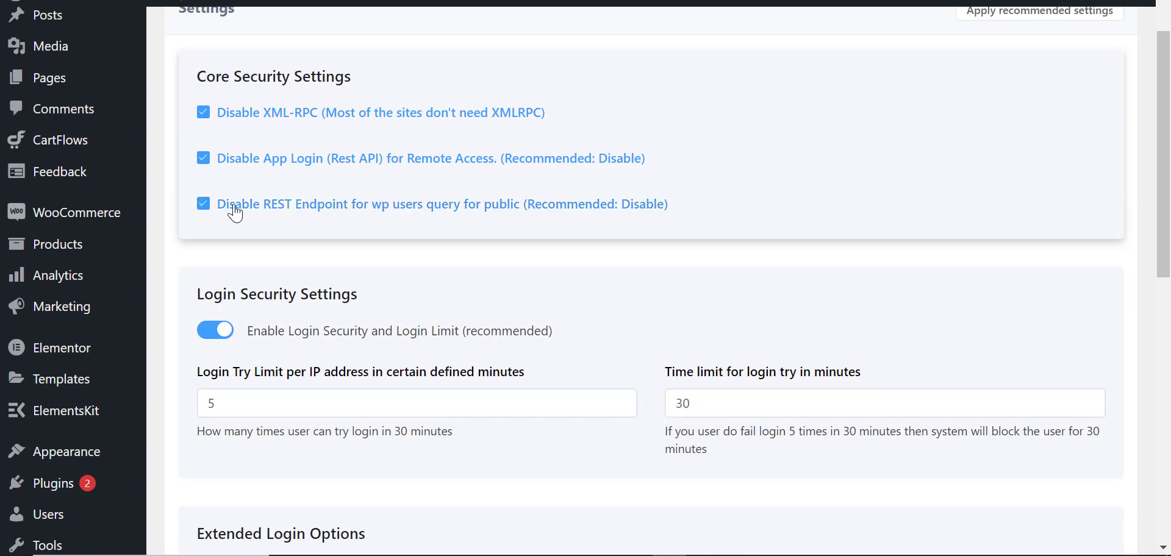
- Set the login try limit per IP address to 3
scroll(742, 254, down, 3)
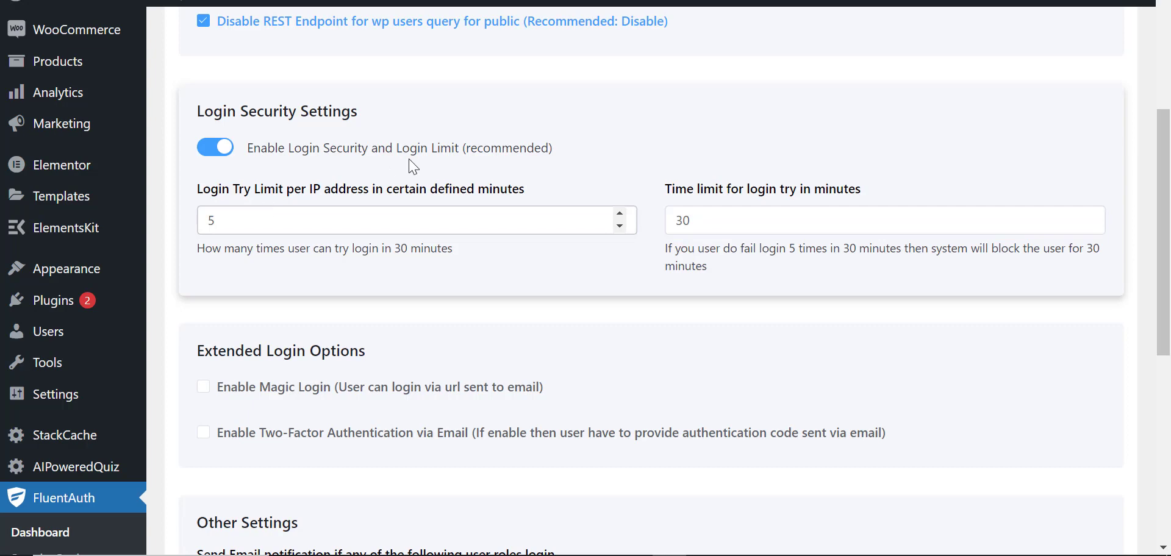
click(620, 226)
click(619, 226)
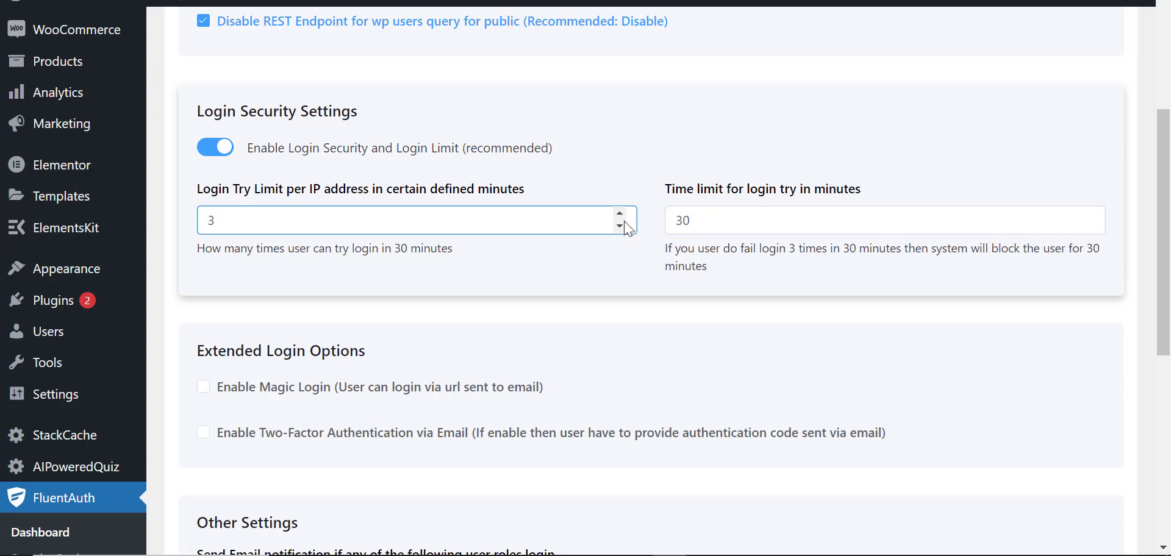
- Enable Magic Login without excluding any user roles, and enable Two-Factor Authentication via Email
scroll(604, 201, down, 5)
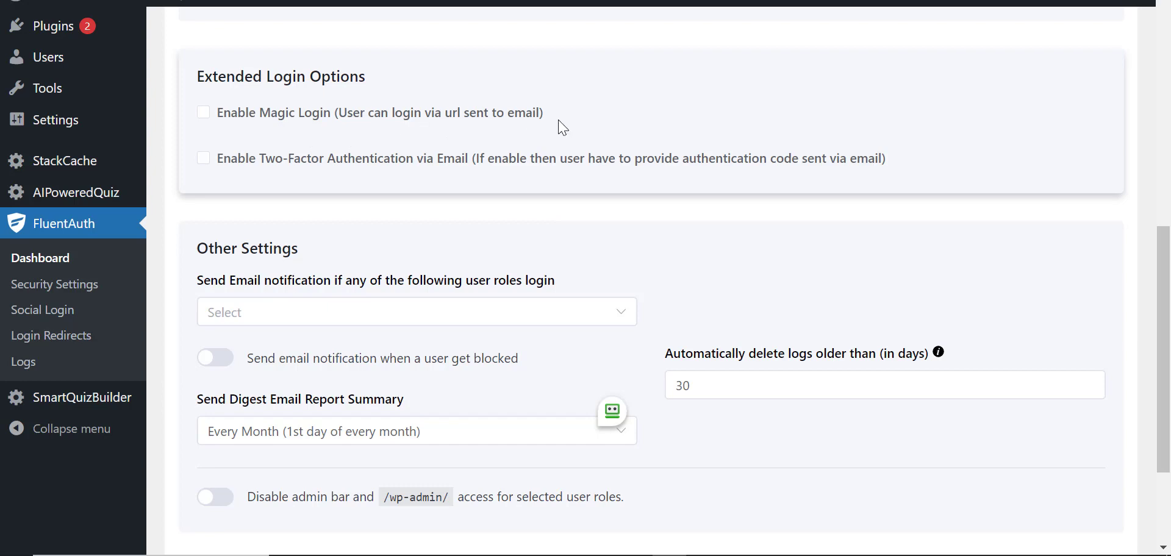
click(204, 114)
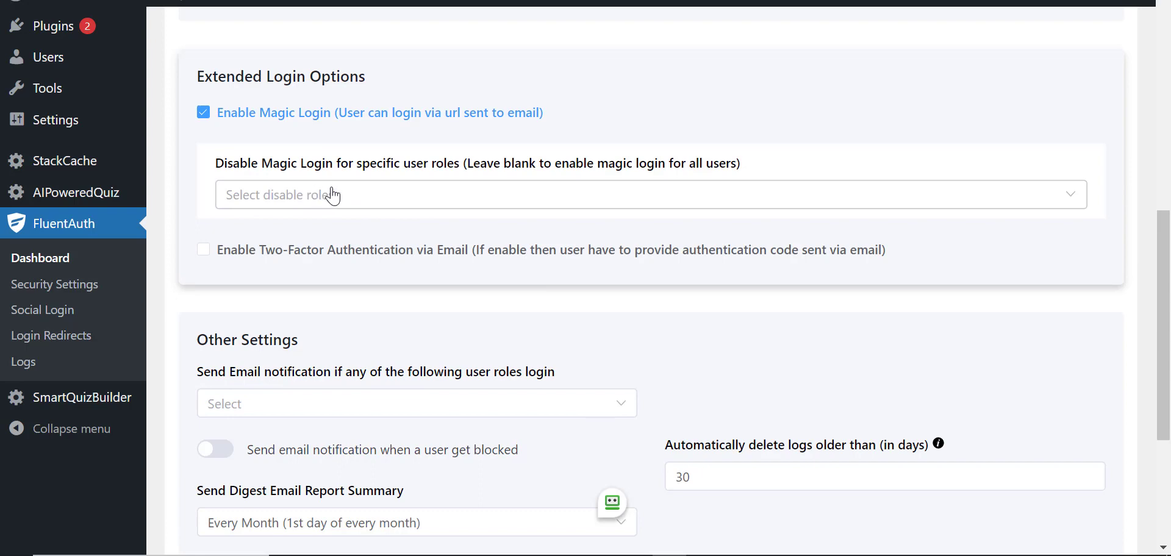
click(430, 197)
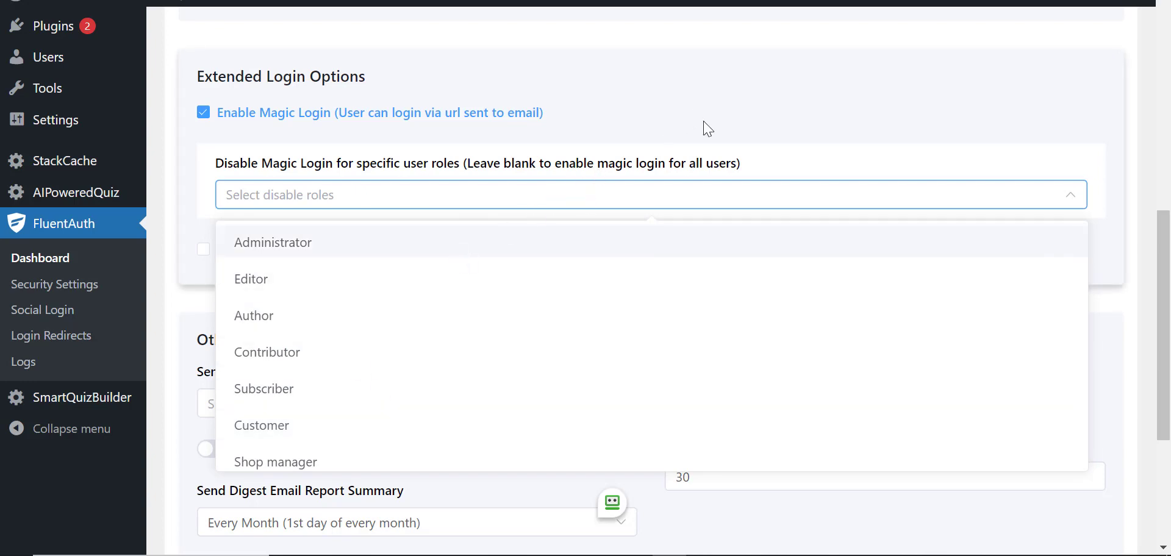
click(659, 116)
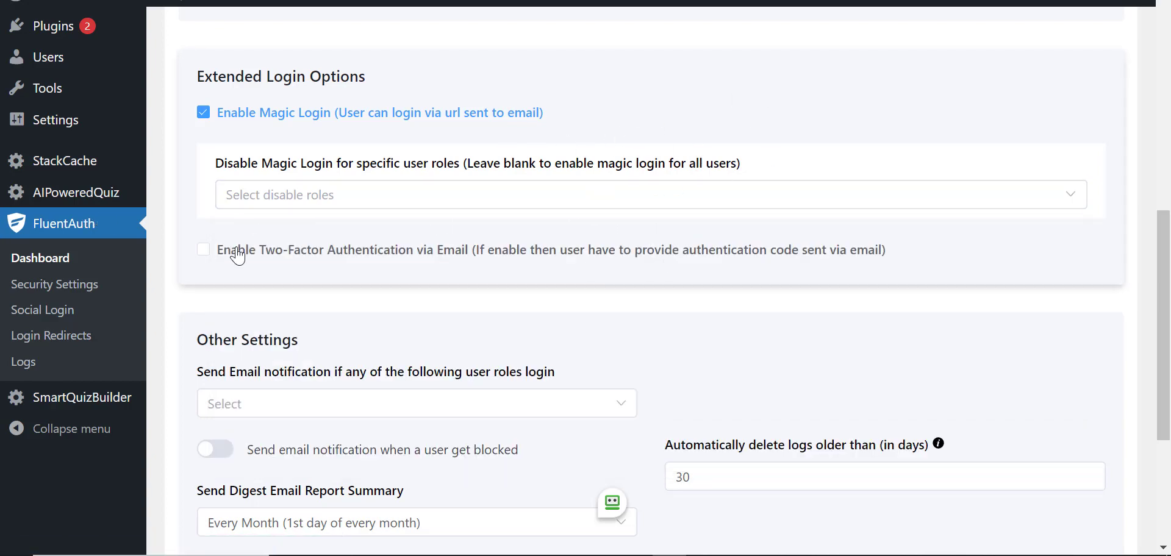
click(204, 250)
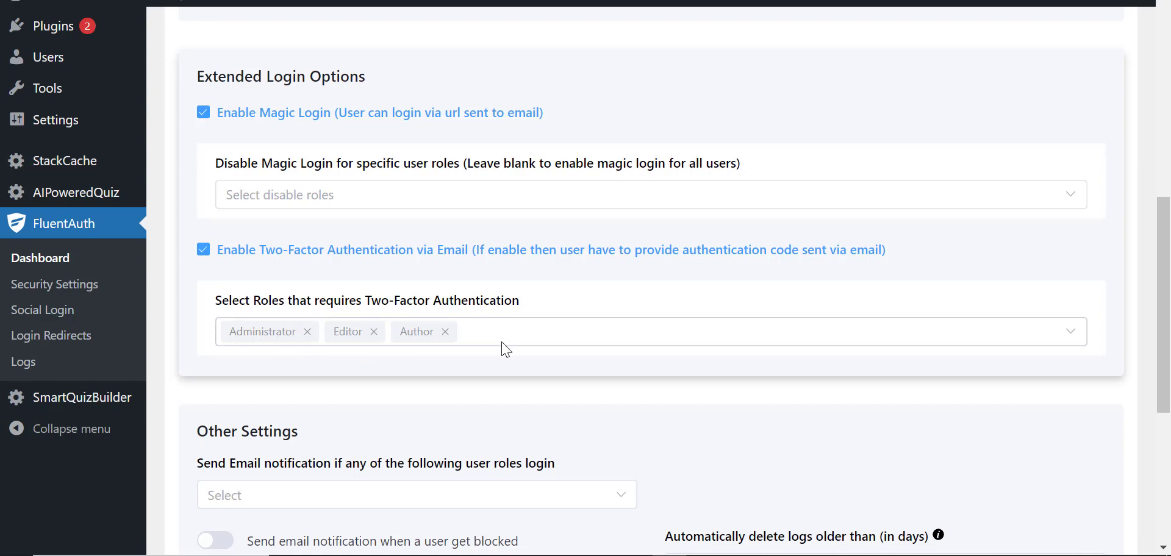
- Try email notifications for Administrator logins and for blocked users, and turn both off again
scroll(662, 300, down, 3)
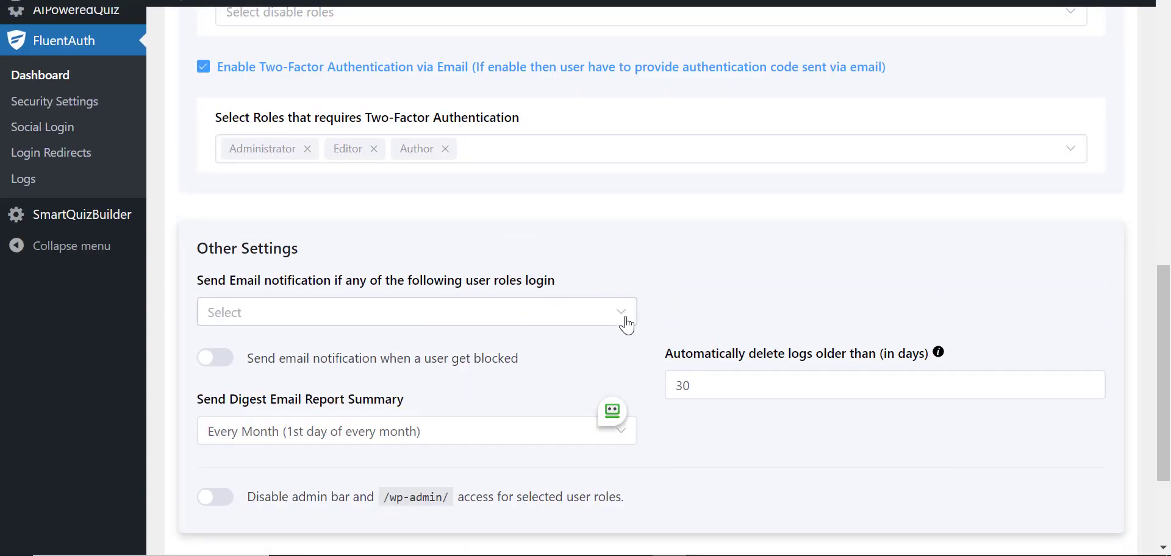
click(623, 316)
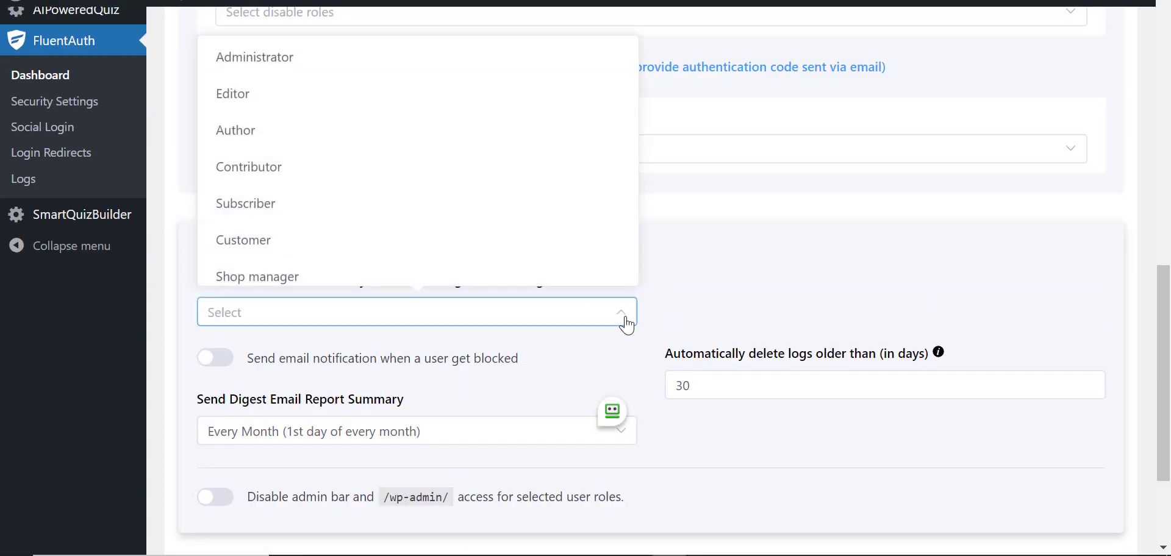
click(850, 246)
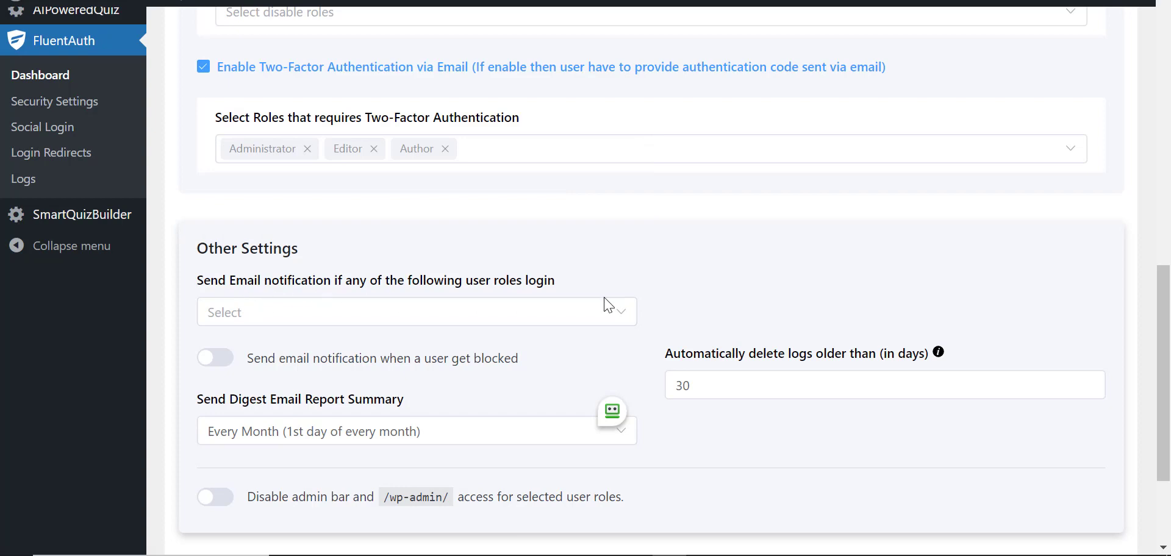
click(609, 313)
click(284, 71)
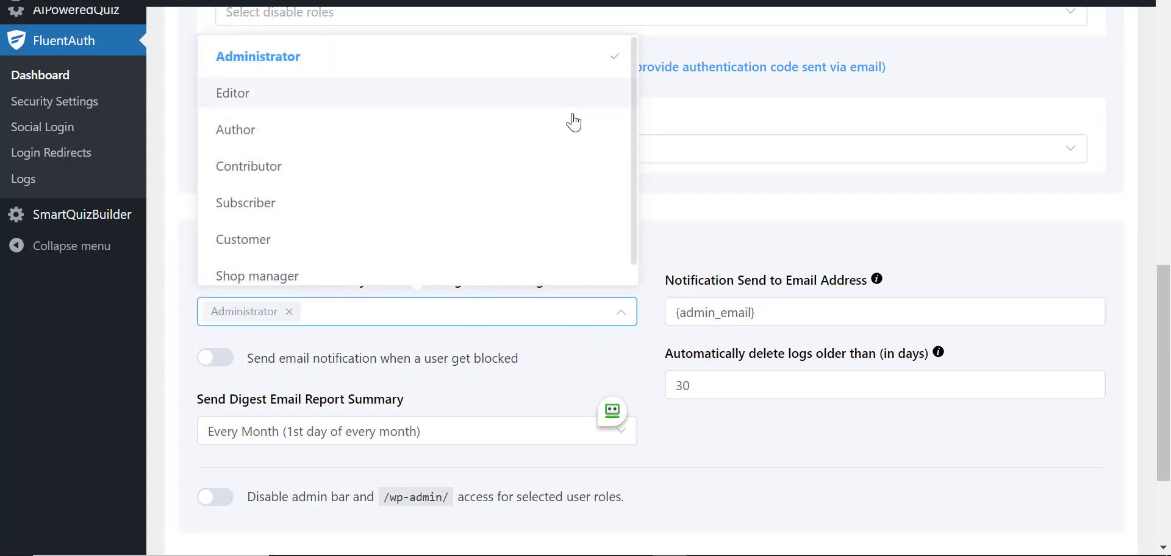
click(557, 358)
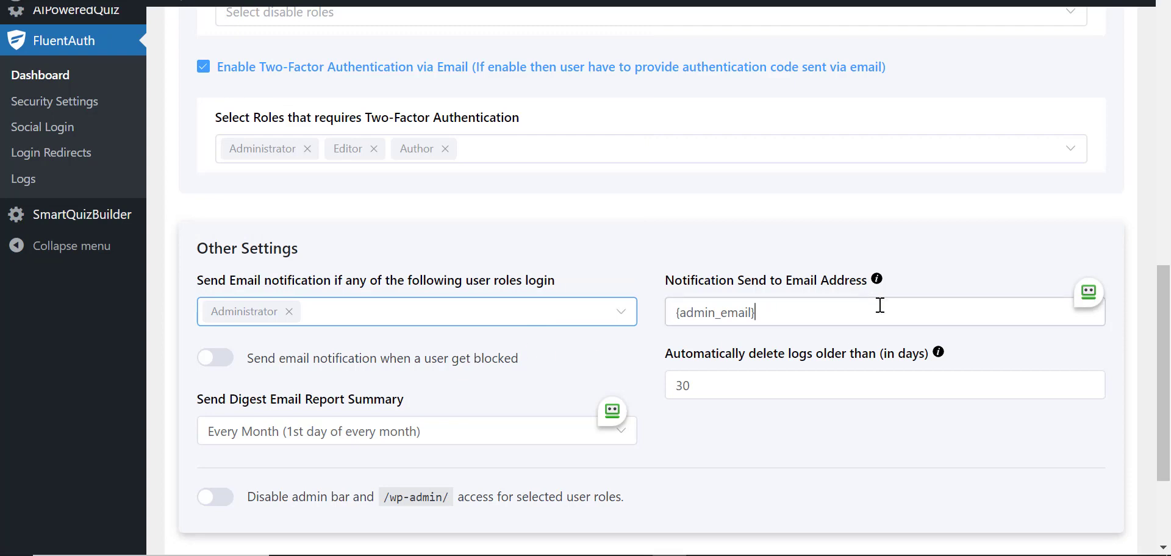
click(842, 306)
click(613, 316)
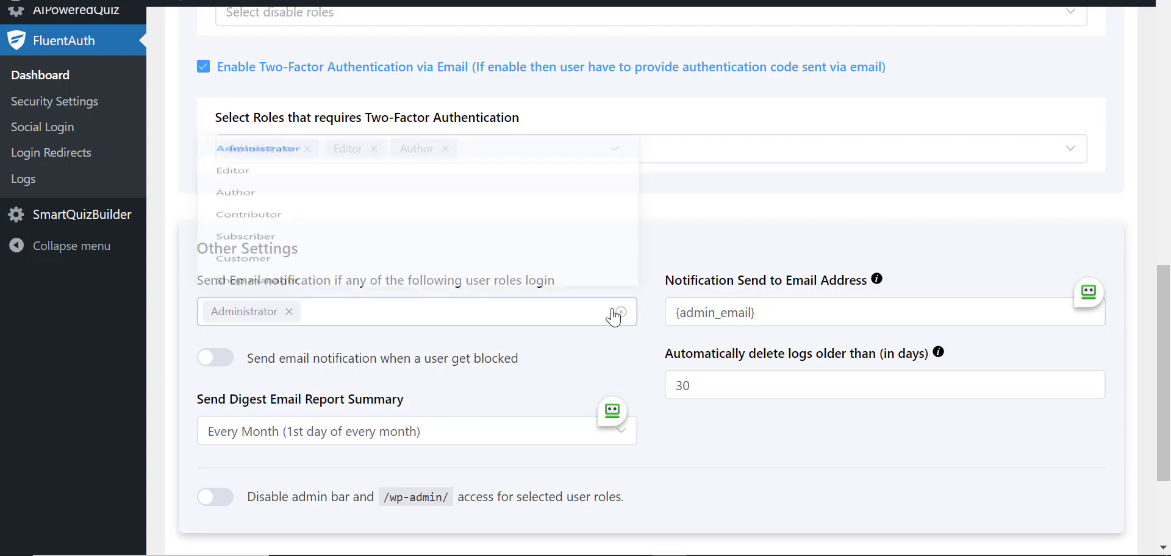
click(289, 313)
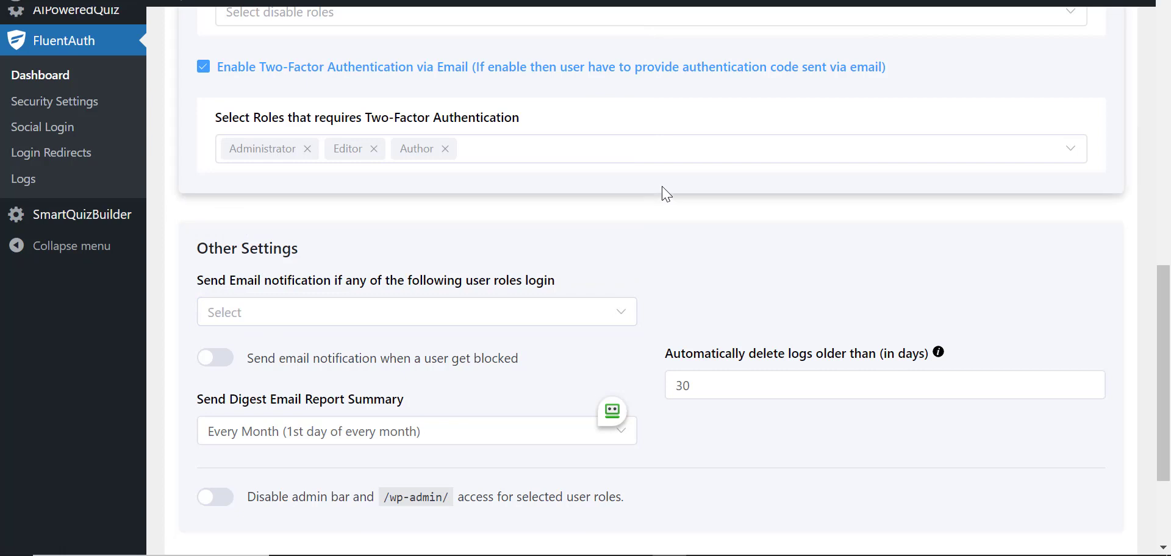
click(227, 359)
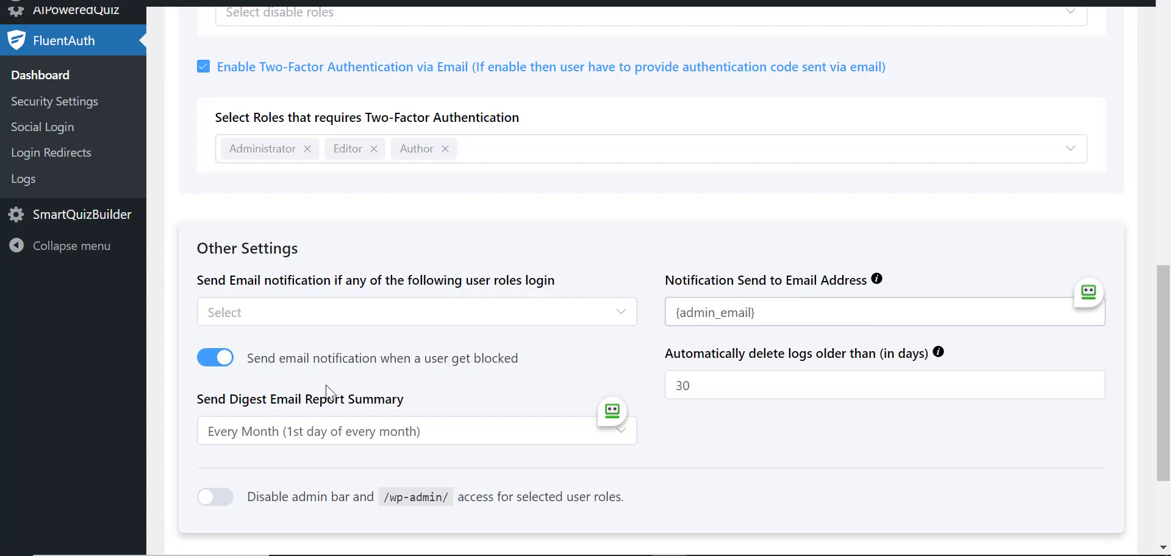
click(211, 364)
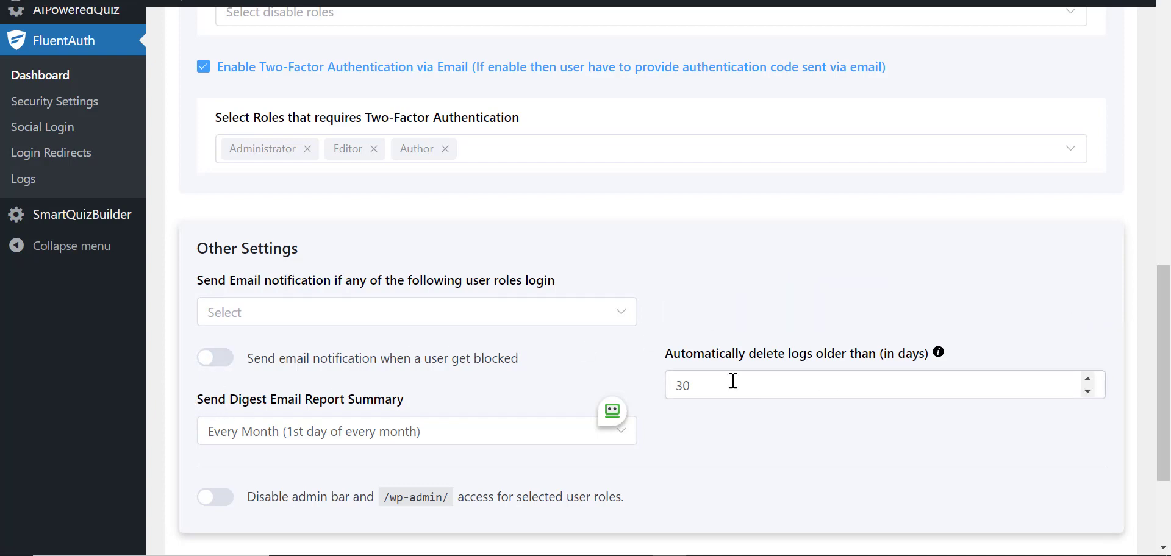
- Examine the frequency choices for the digest email report summary and review the other security settings
scroll(797, 390, down, 3)
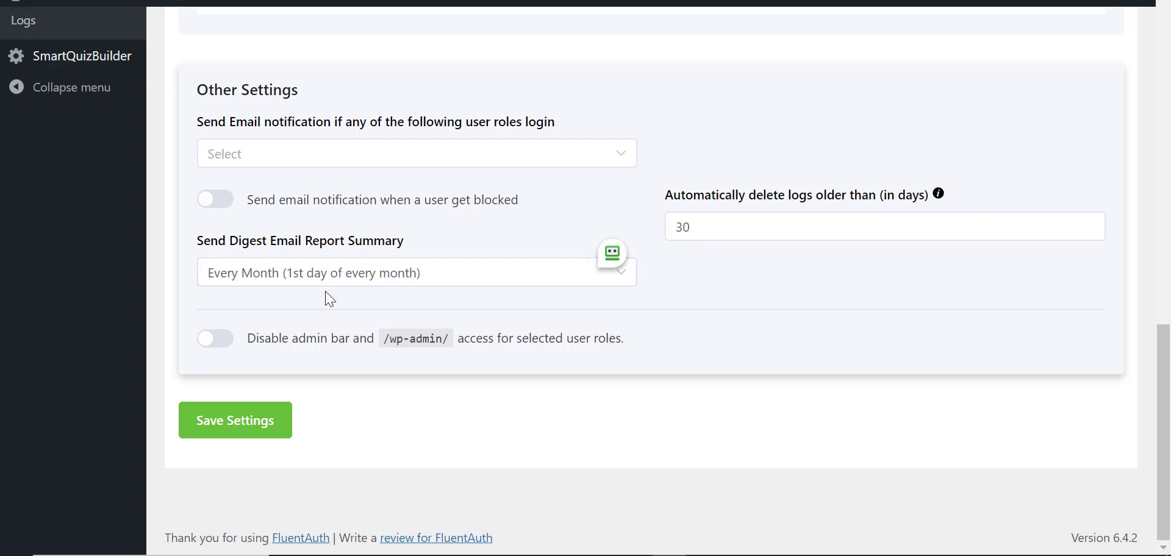
scroll(659, 374, up, 5)
scroll(671, 388, down, 3)
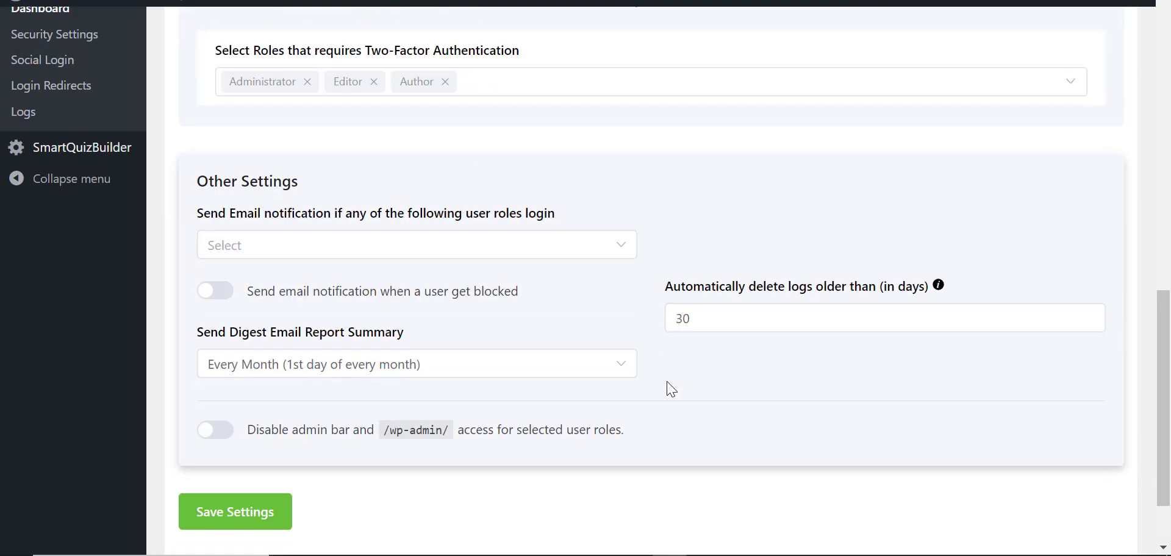
scroll(255, 399, up, 2)
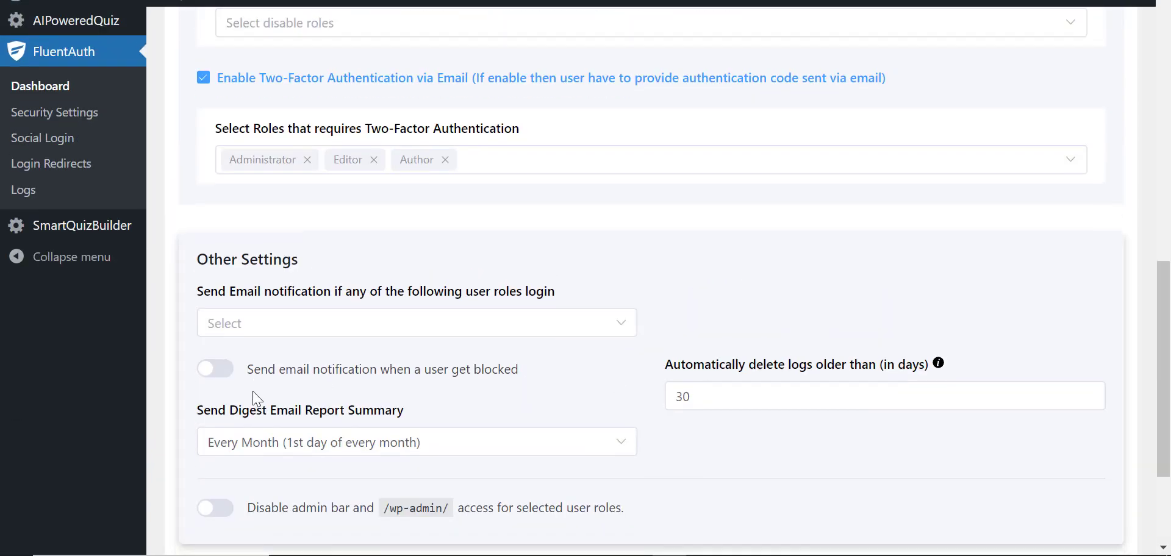
scroll(255, 400, down, 4)
click(371, 282)
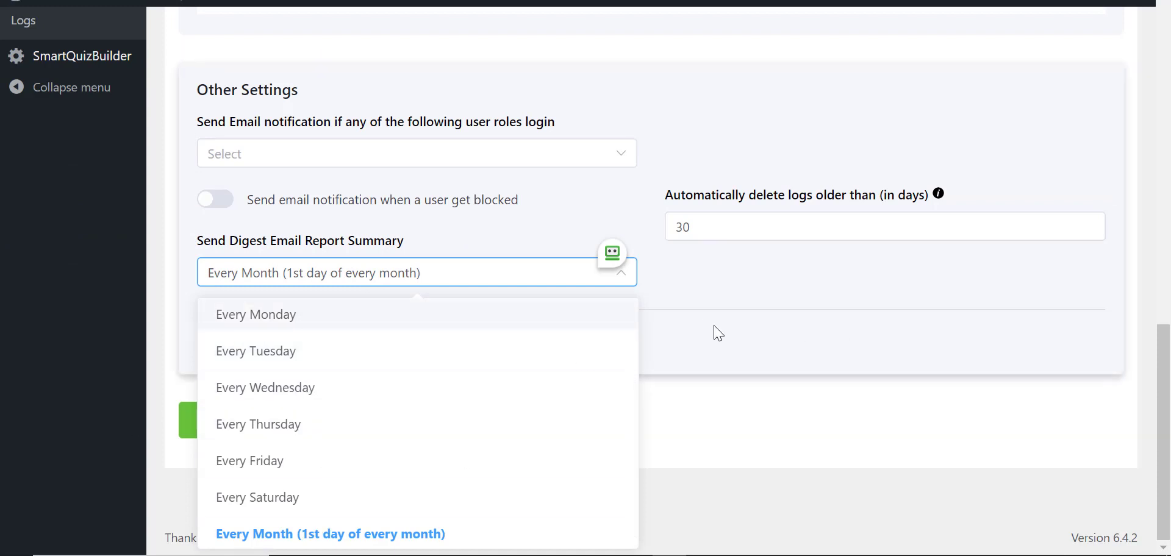
click(710, 347)
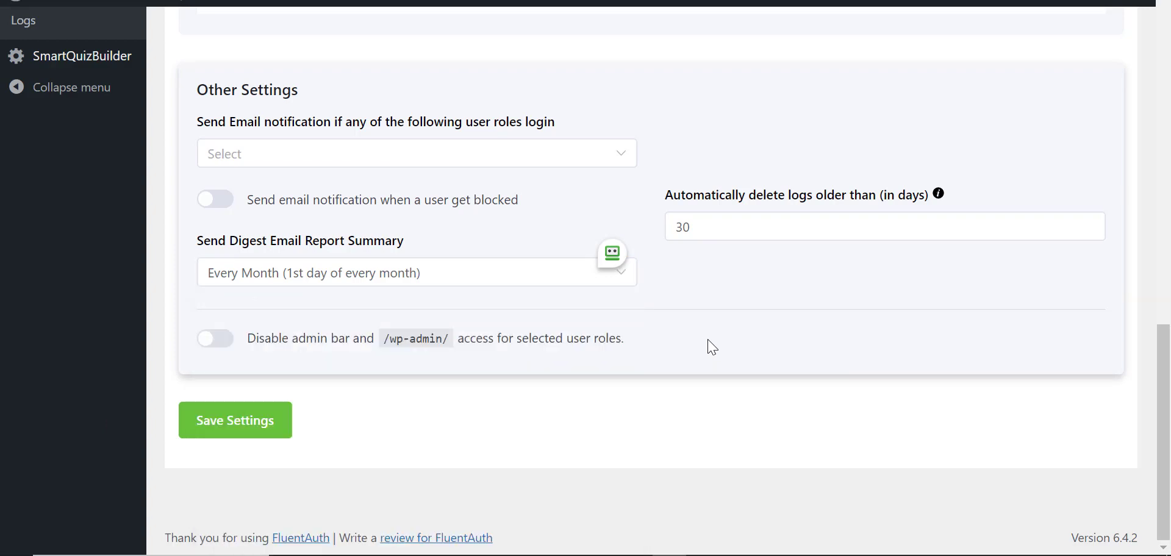
scroll(654, 369, up, 2)
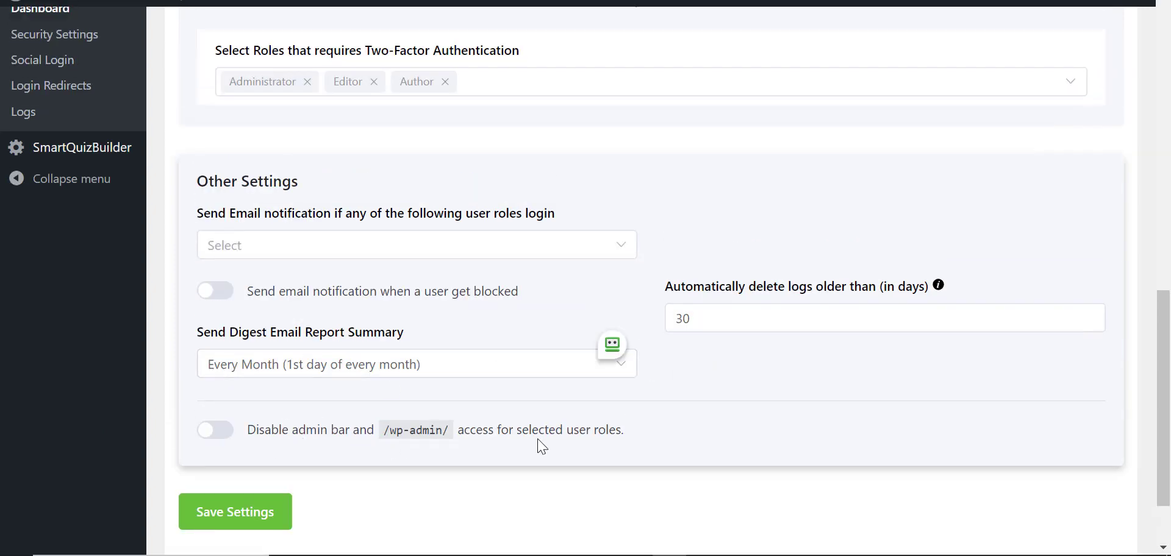
scroll(540, 447, up, 10)
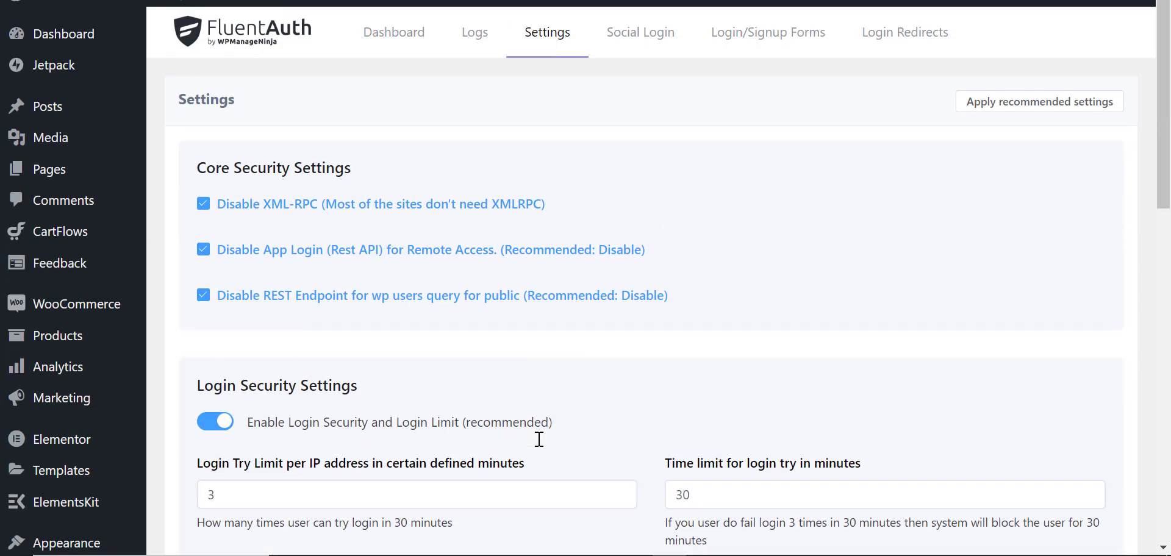
scroll(641, 243, down, 7)
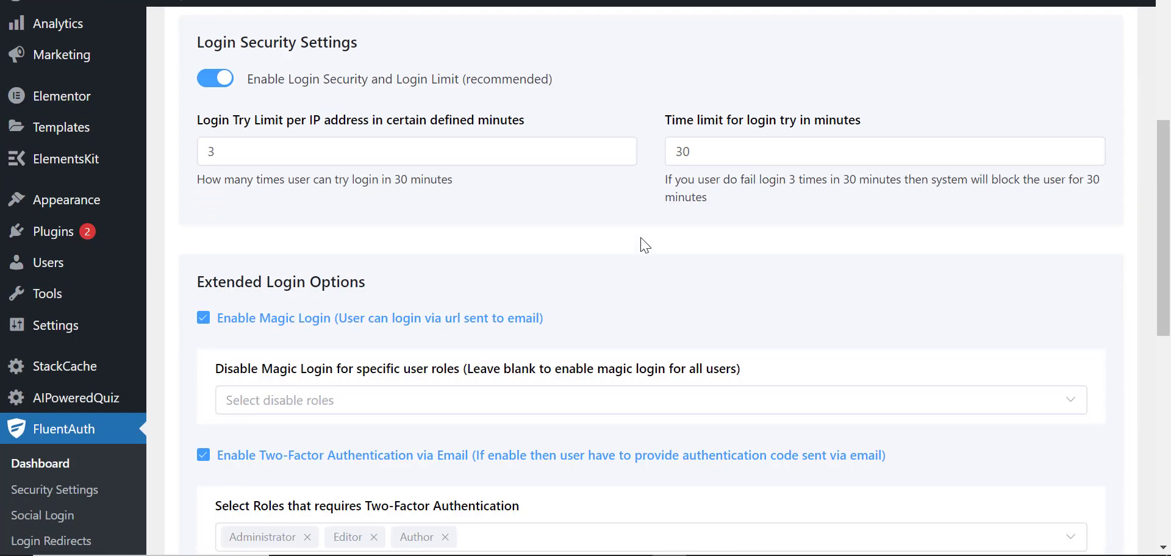
scroll(646, 245, down, 7)
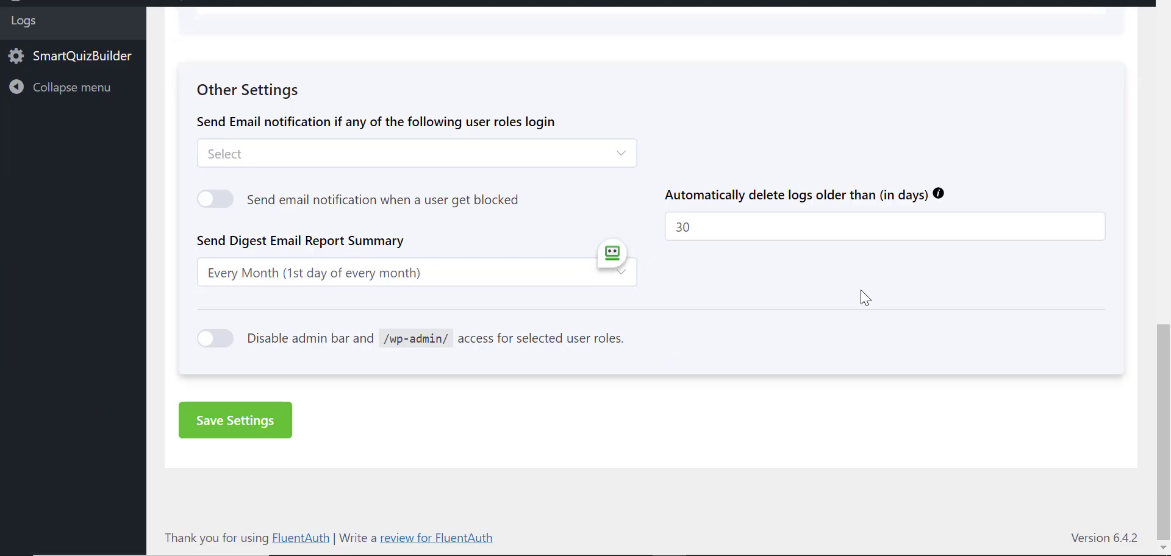
- Disable the admin bar and /wp-admin/ access for the Subscriber role, and save the security settings
click(216, 338)
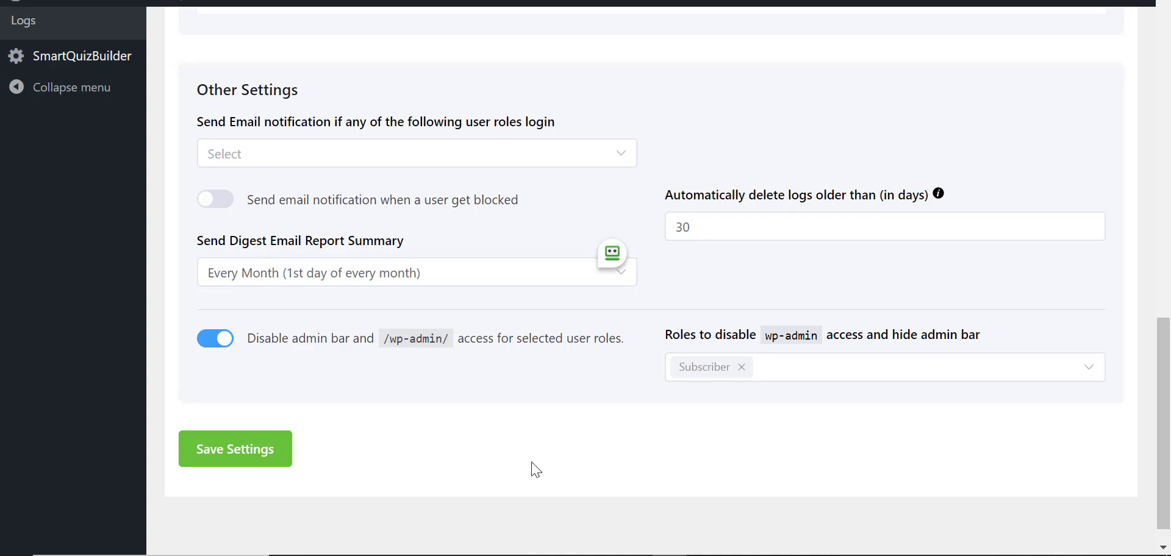
click(271, 454)
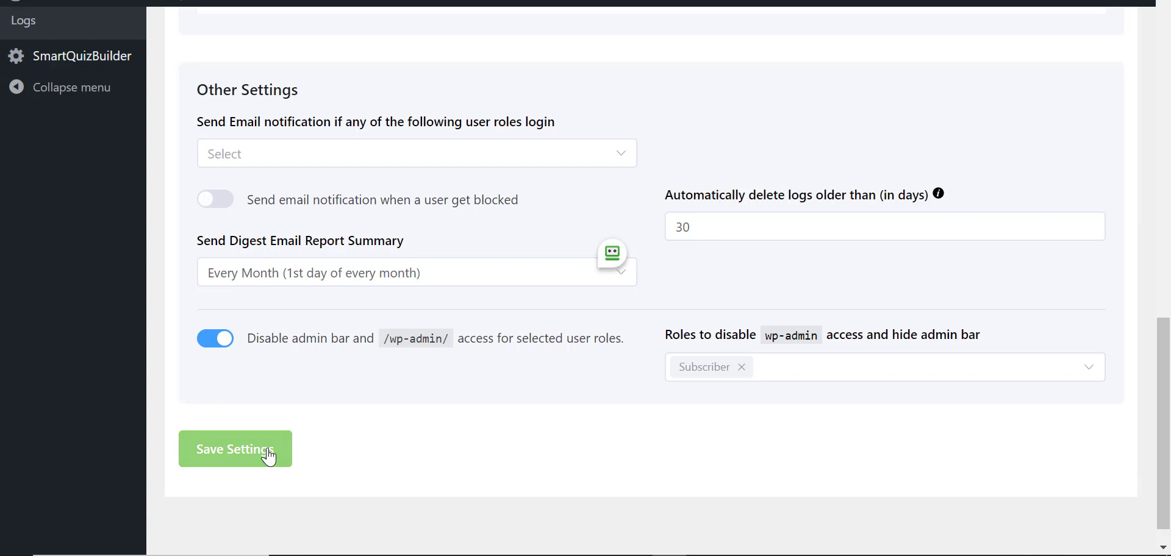
click(205, 462)
- Enable Social Login / Signup in FluentAuth's social login settings
scroll(366, 458, up, 7)
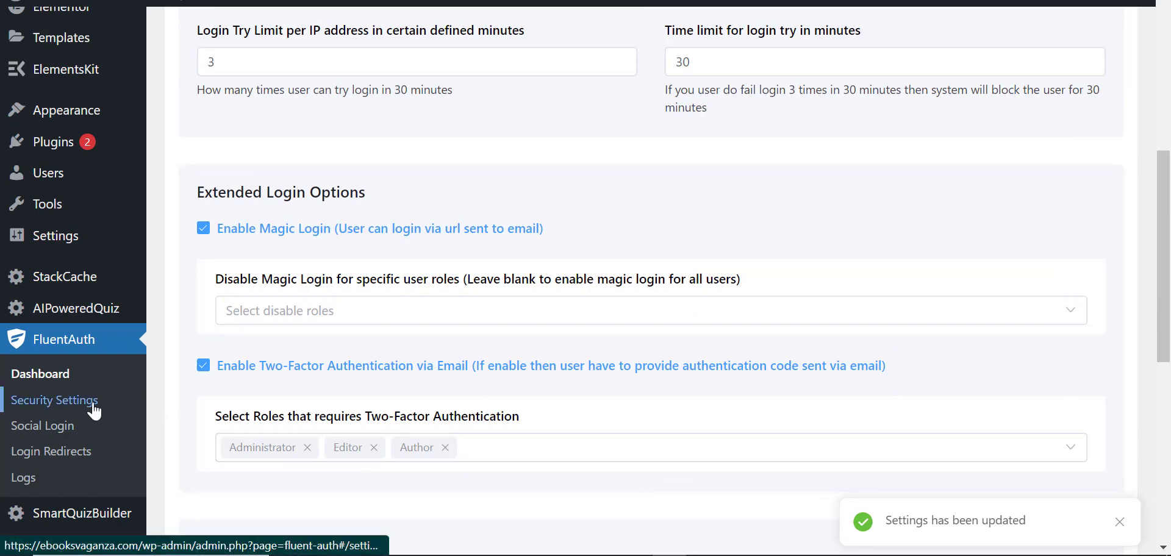
click(59, 430)
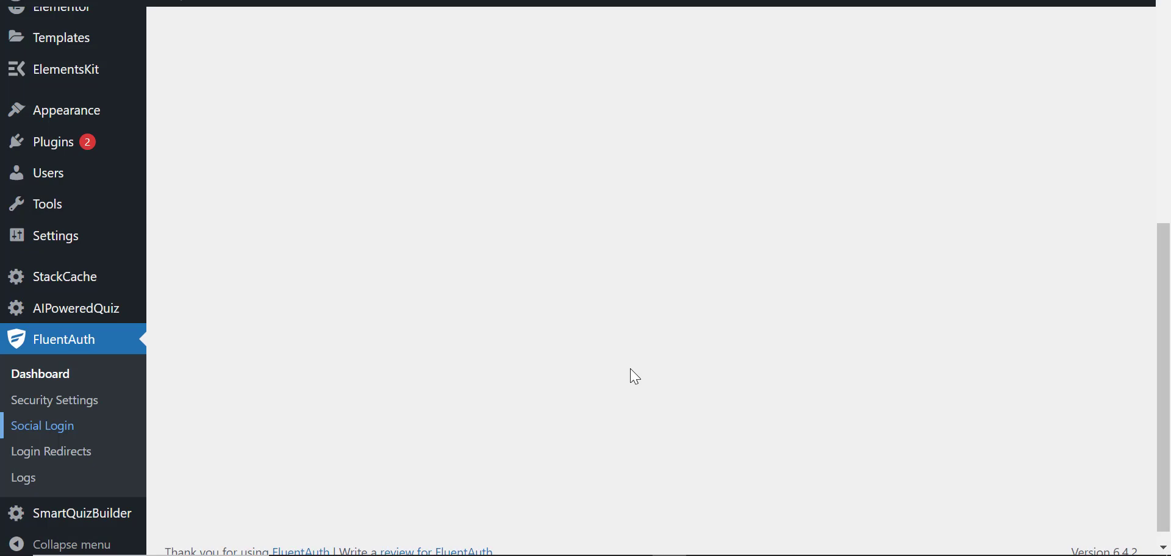
drag(1166, 253, 1140, 28)
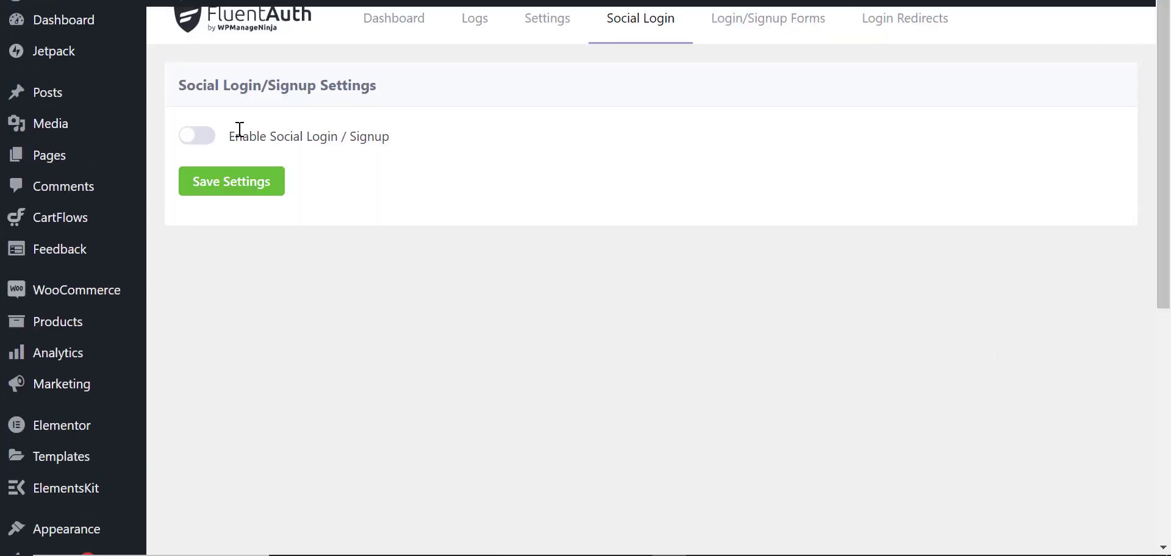
click(203, 135)
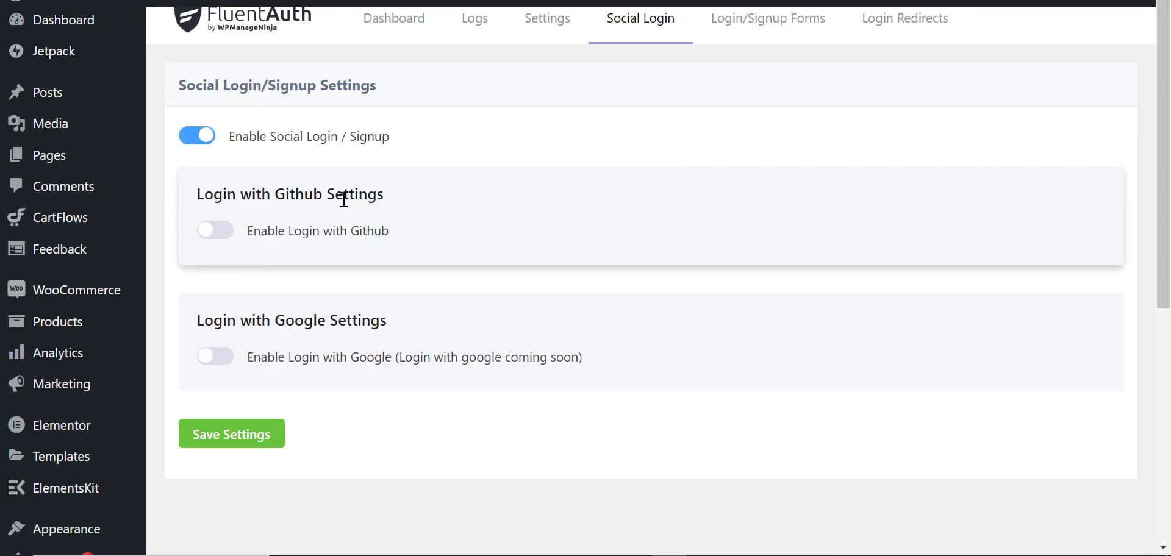
- Try enabling login with Github using Database credential storage, and enable login with Google
click(215, 230)
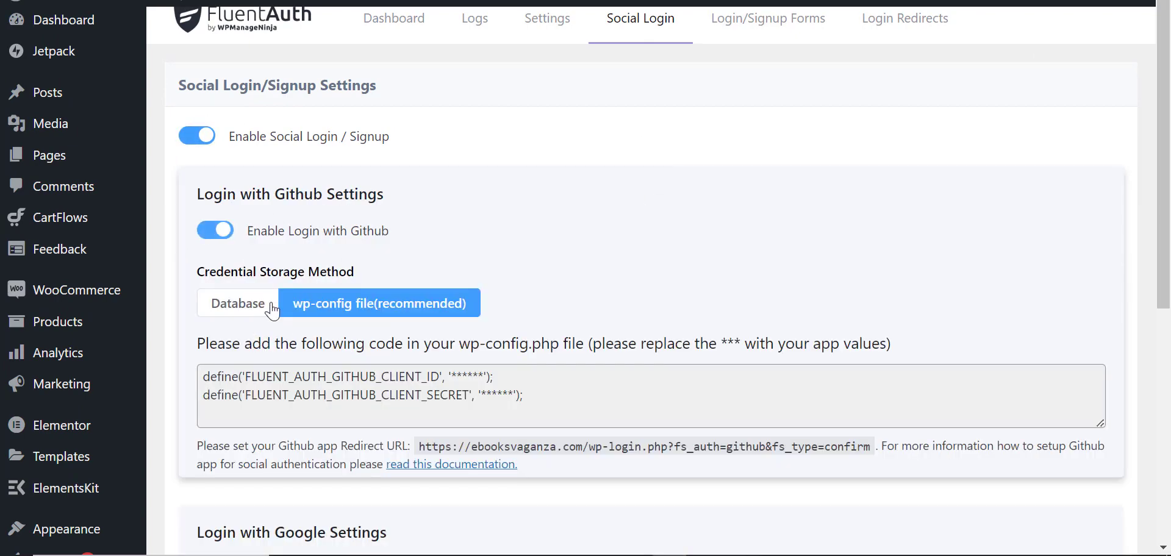
scroll(484, 298, down, 5)
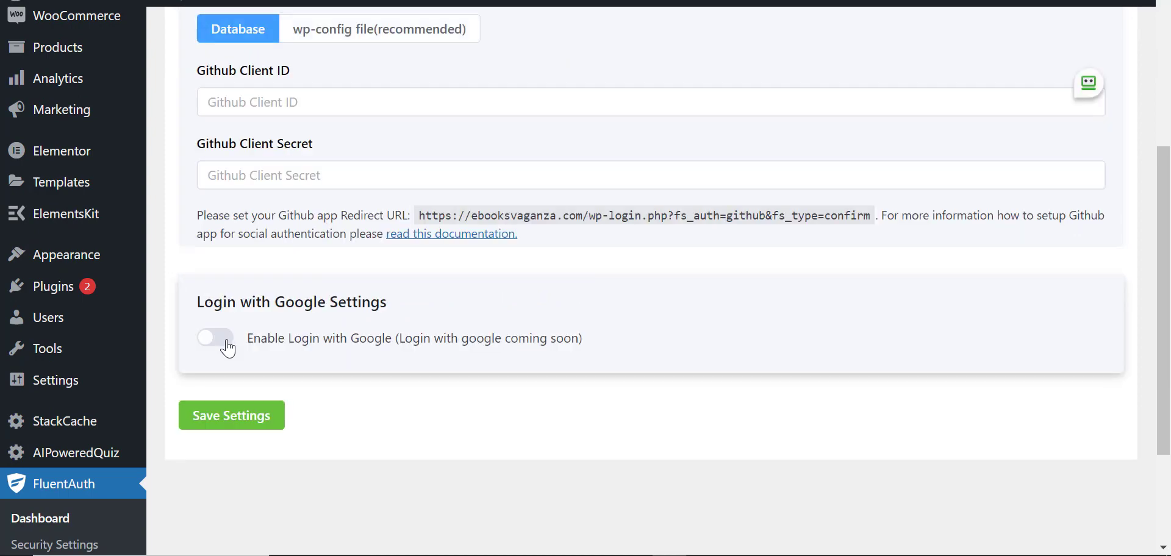
click(227, 349)
scroll(523, 342, down, 1)
scroll(522, 346, up, 4)
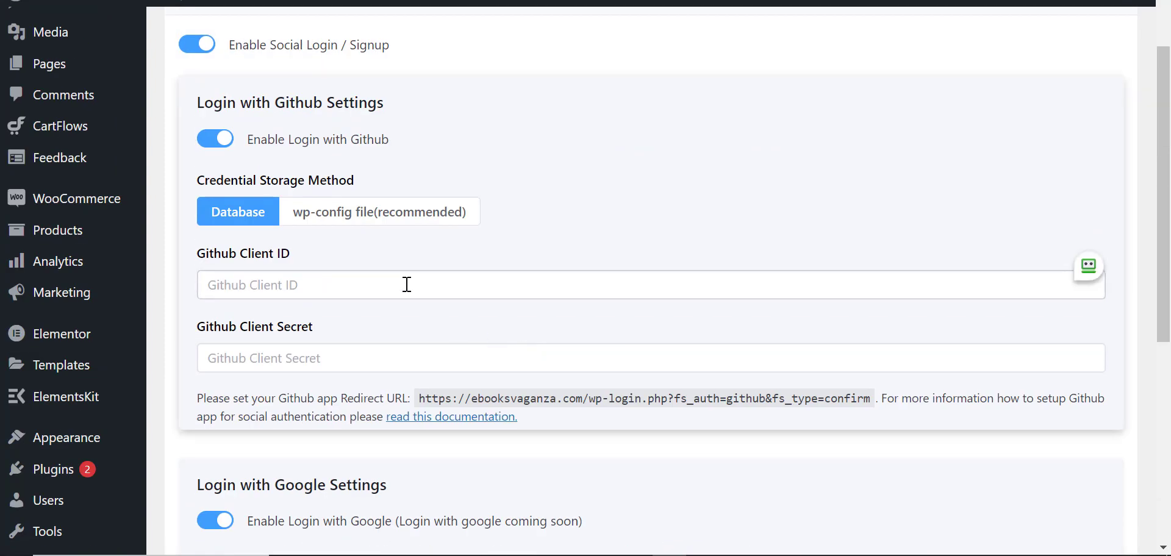
- Compare Github's Database and wp-config file credential storage, select the wp-config code lines, and disable login with Github
click(371, 221)
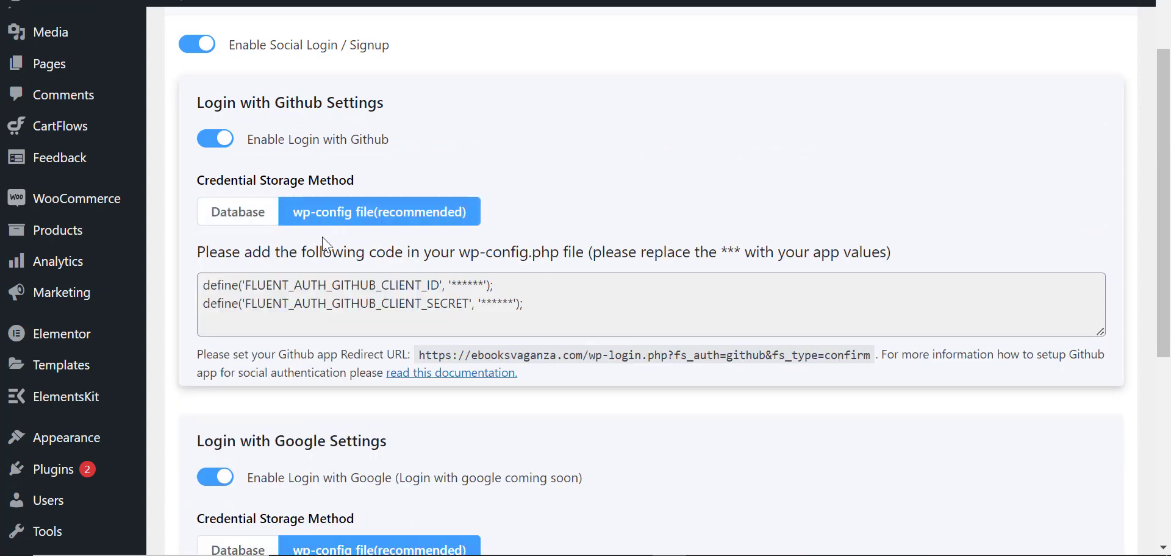
click(239, 213)
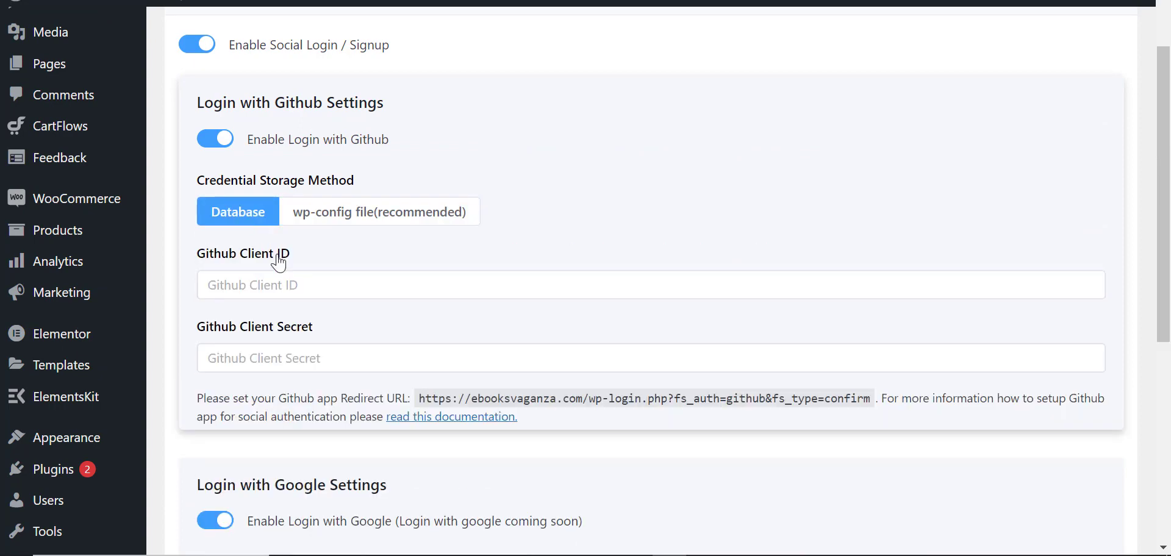
click(289, 289)
click(386, 218)
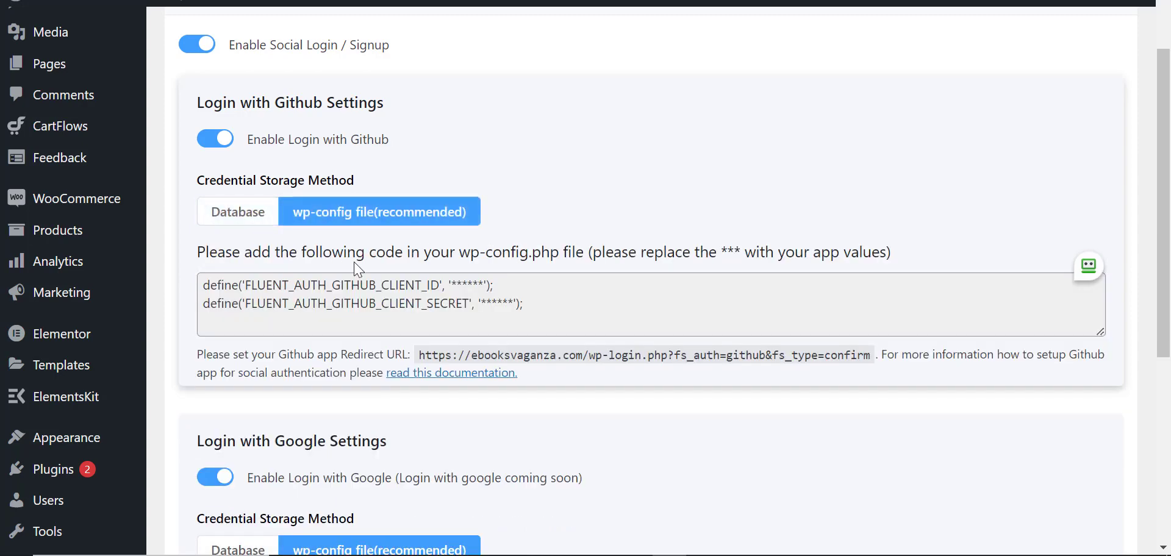
drag(564, 301, 182, 268)
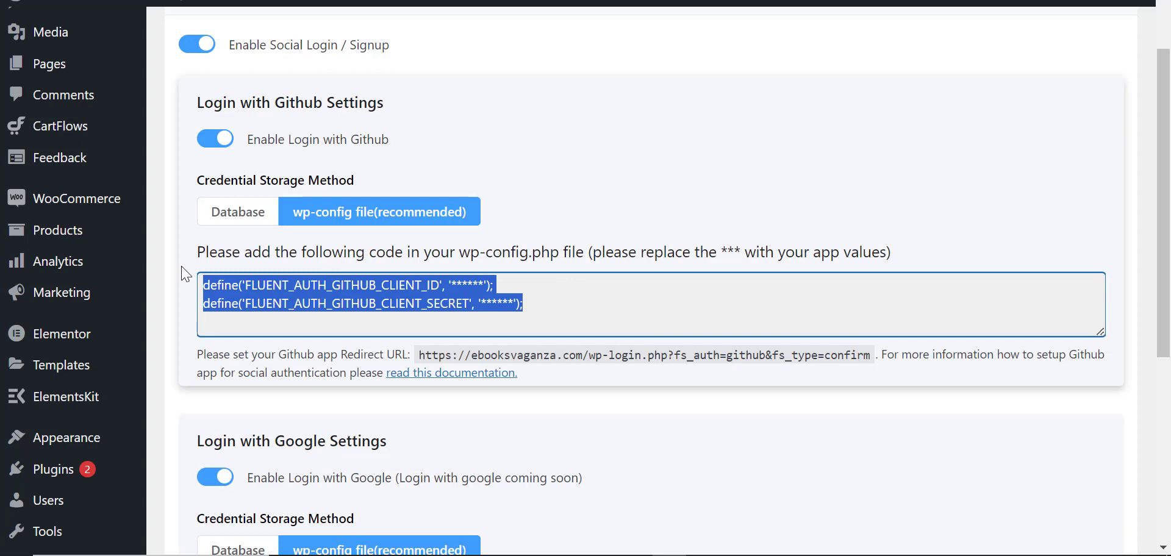
click(220, 143)
- Review the credential storage settings for Google login and disable login with Google
scroll(426, 212, down, 5)
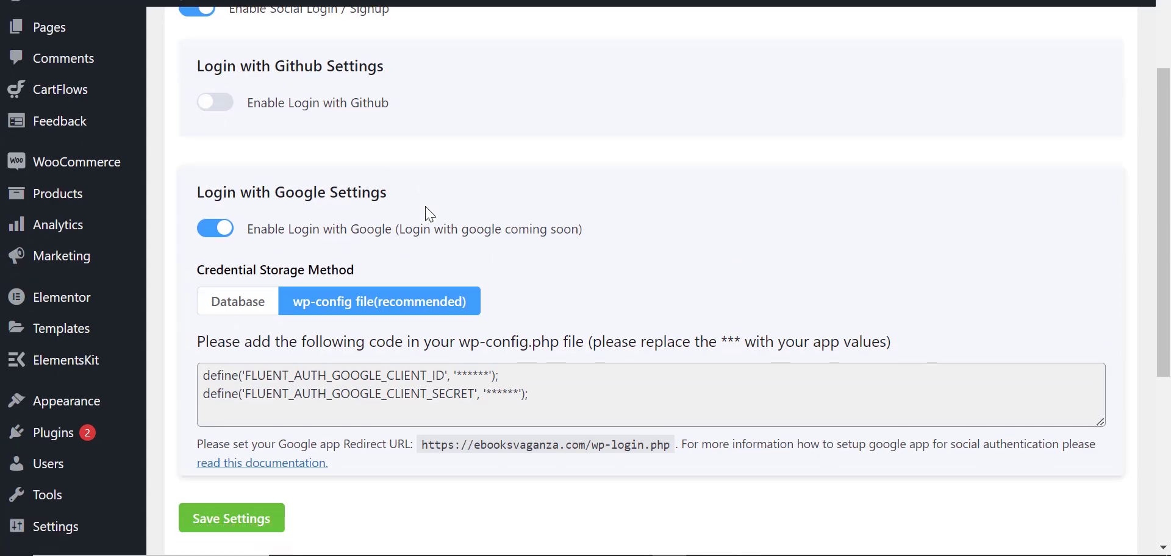
scroll(335, 256, up, 1)
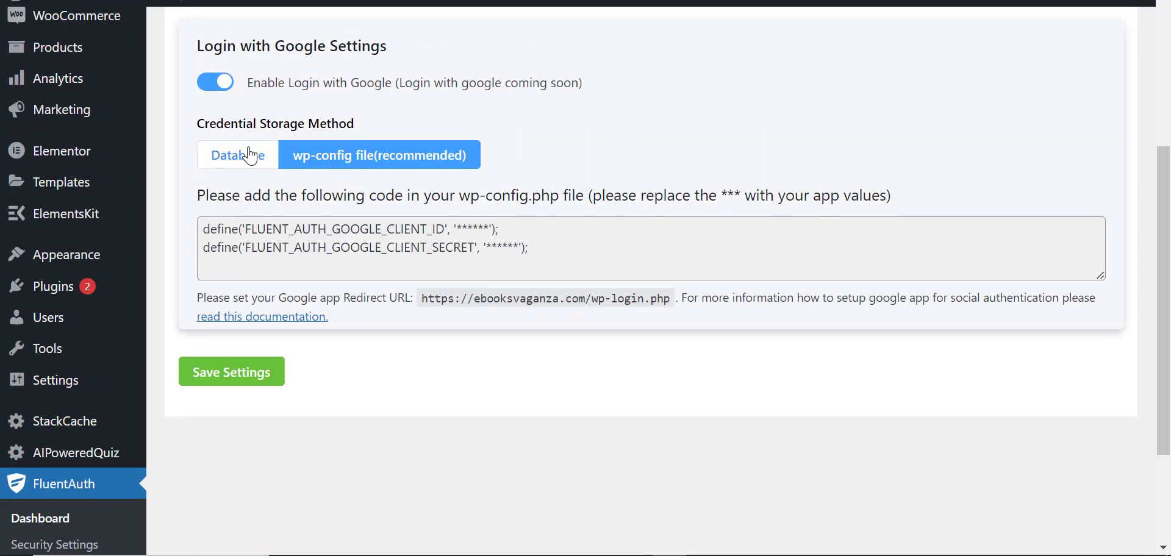
scroll(308, 174, up, 1)
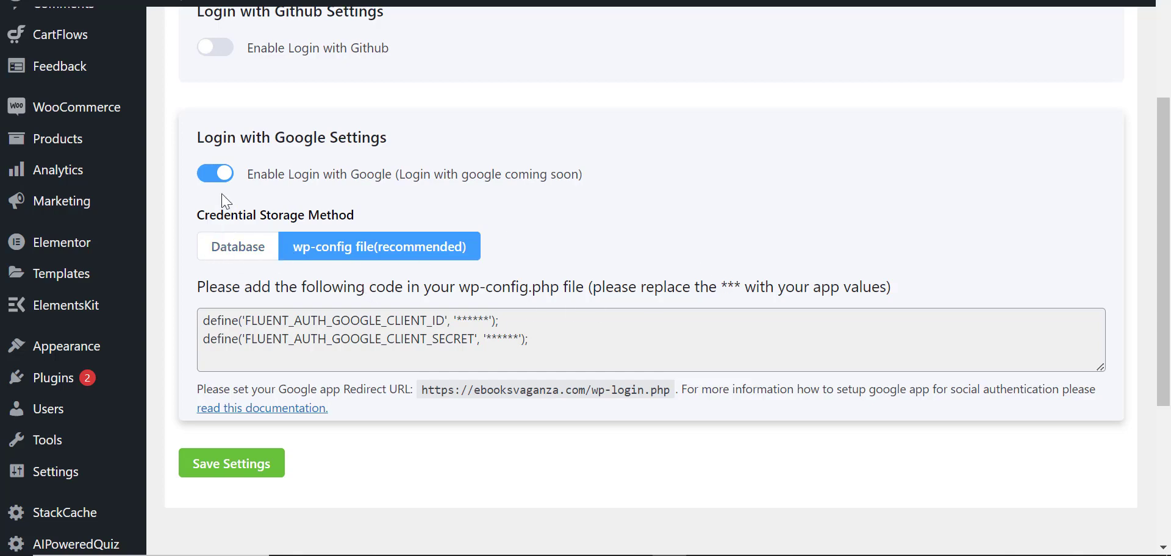
click(217, 176)
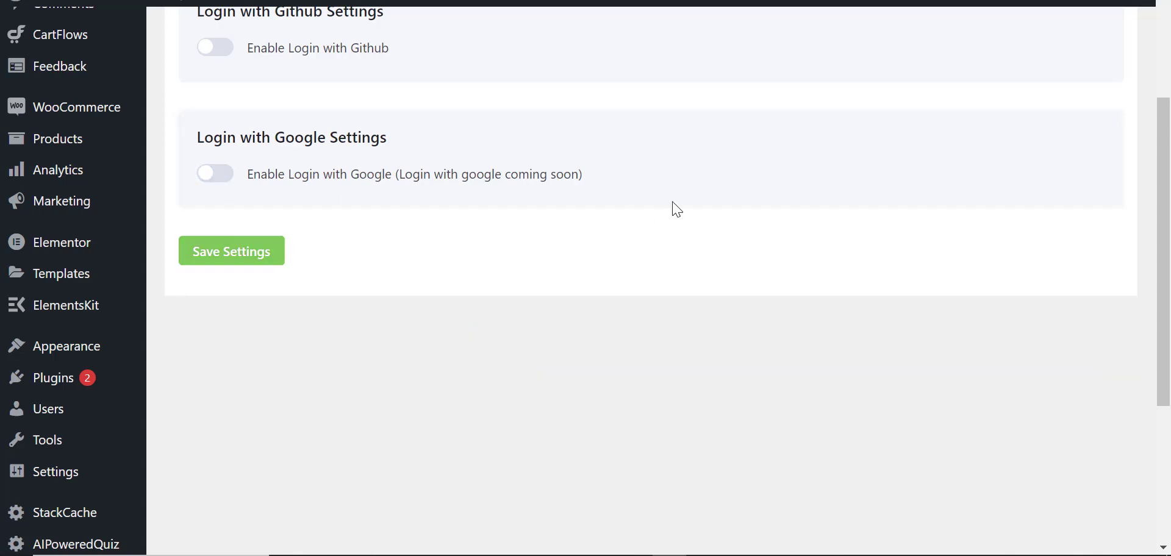
- Enable Custom Login Redirects in FluentAuth's login redirect settings and select the Default Login Redirect URL field
scroll(272, 389, down, 4)
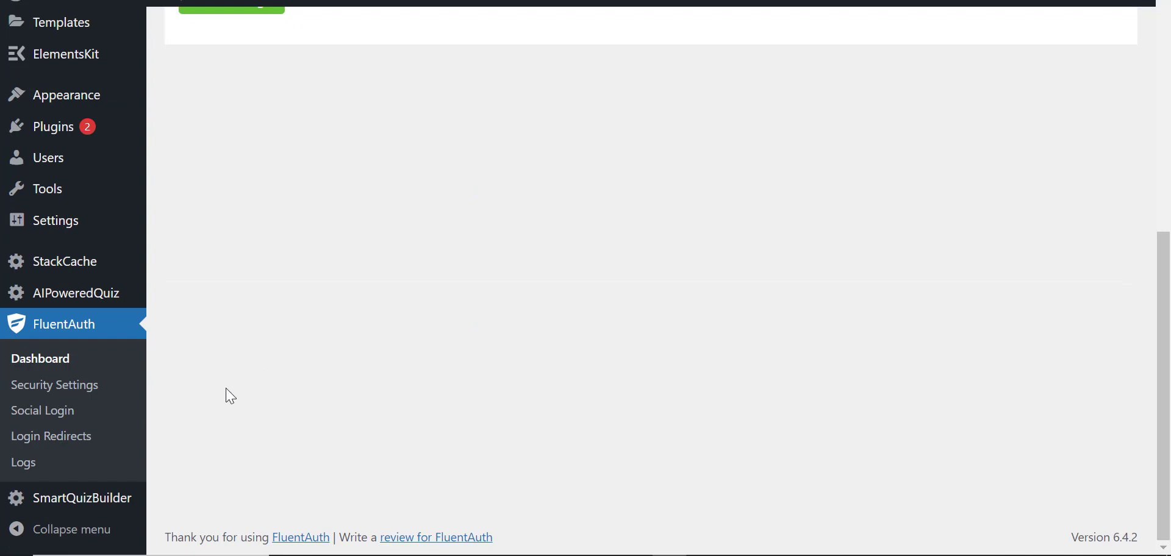
click(85, 442)
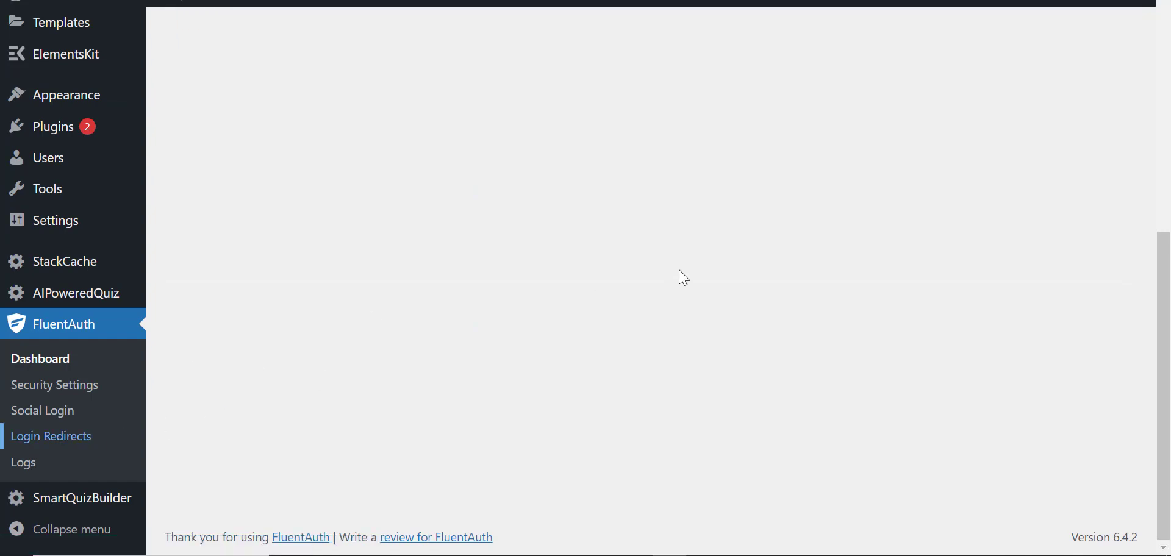
scroll(1111, 353, up, 5)
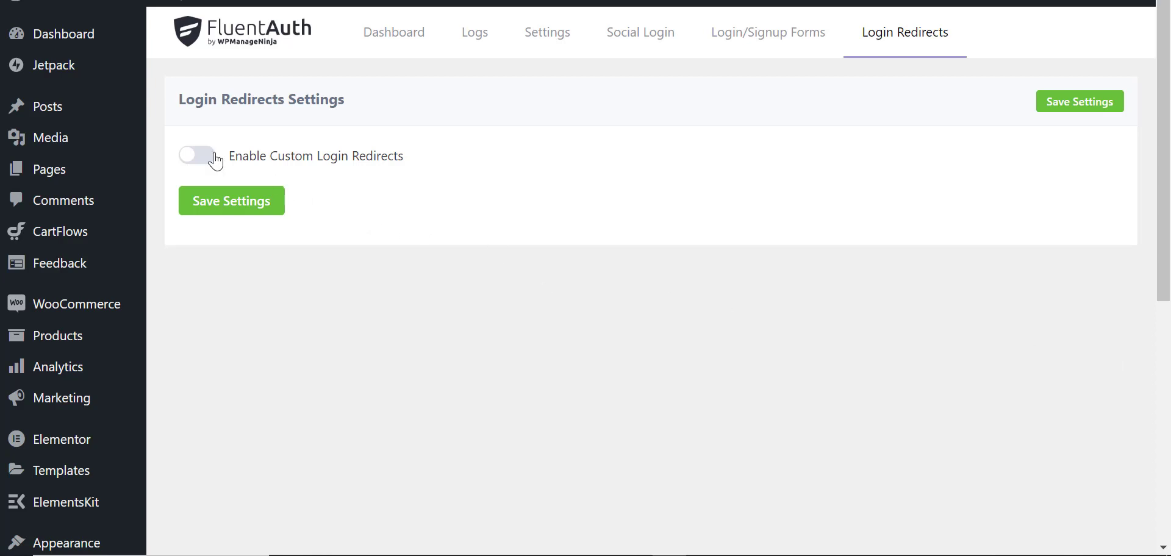
click(196, 155)
click(590, 243)
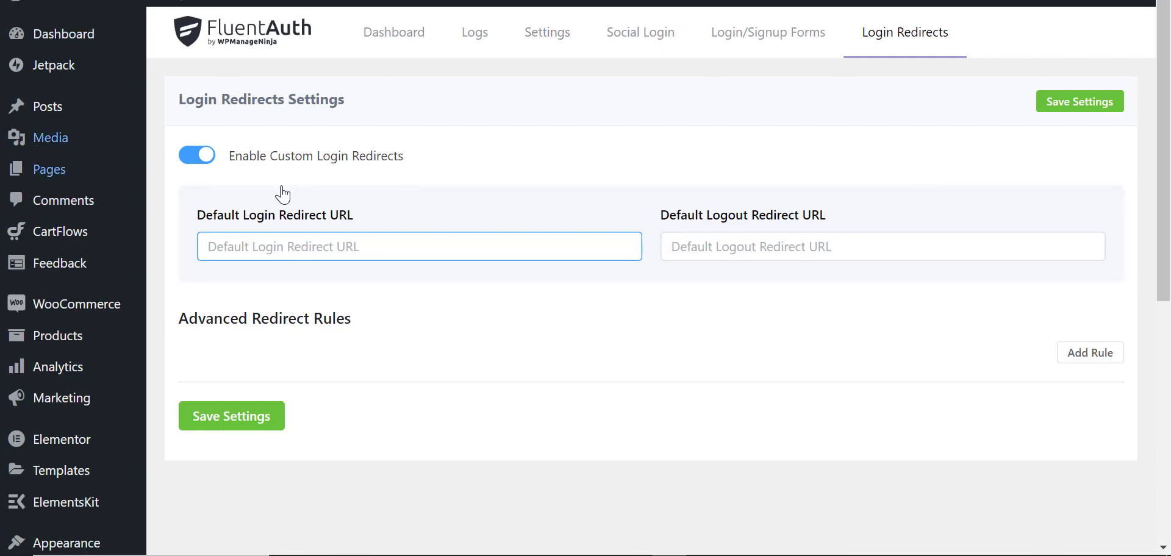
mouse_move(149, 68)
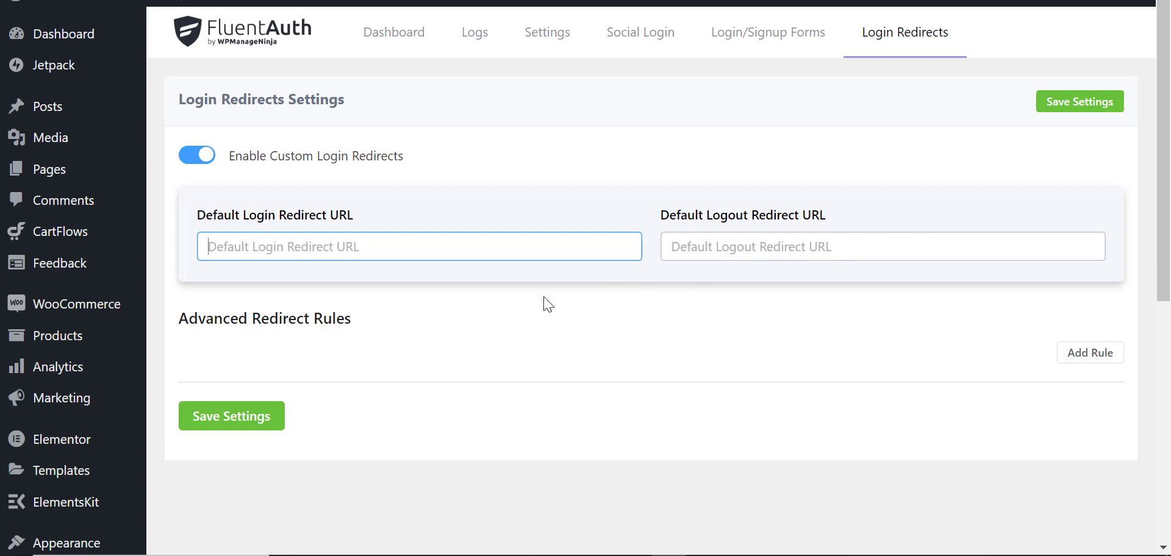
- Open FluentAuth's login logs and review the log table with its status filters
scroll(547, 303, down, 3)
scroll(311, 324, up, 1)
scroll(311, 329, down, 4)
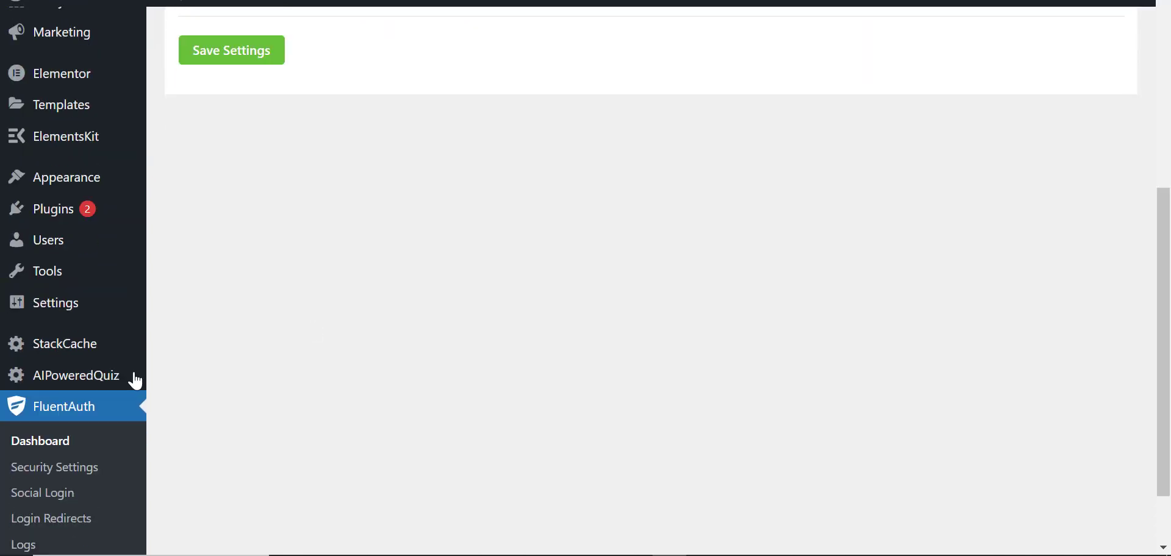
scroll(135, 381, down, 2)
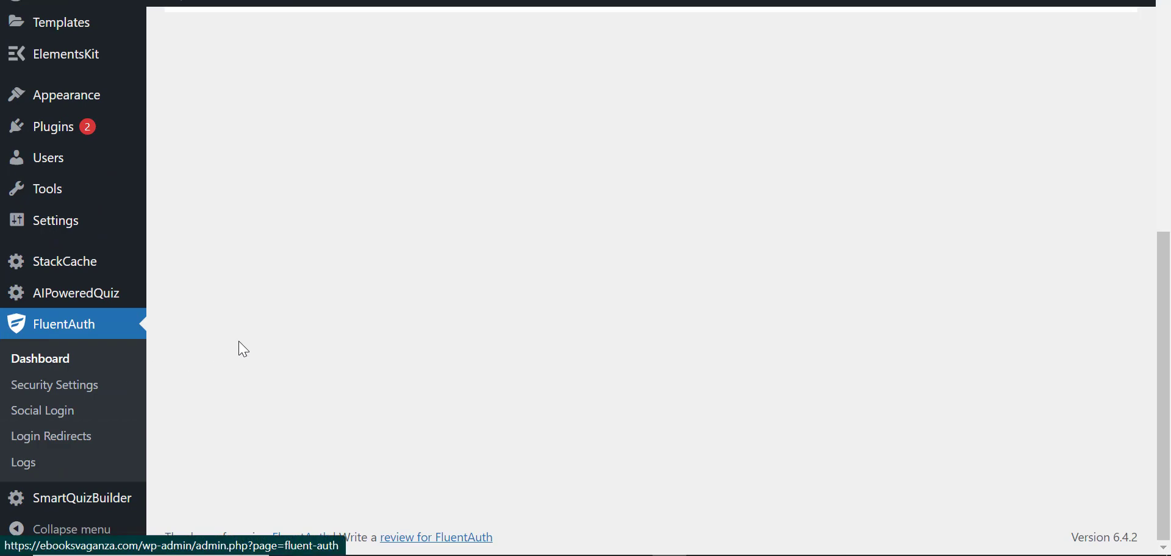
click(32, 468)
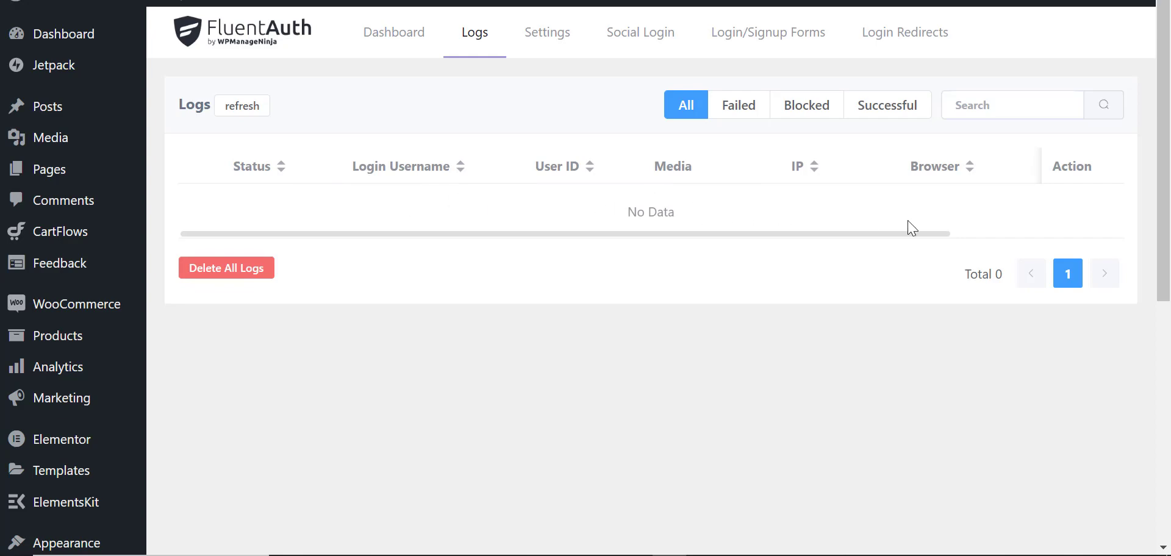
scroll(701, 279, down, 2)
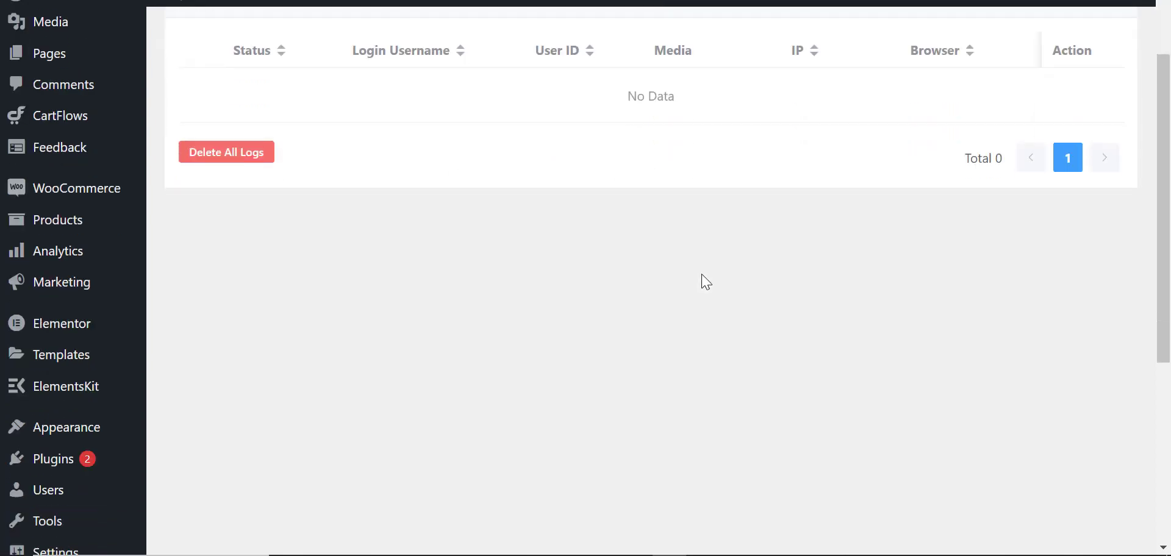
scroll(700, 279, up, 2)
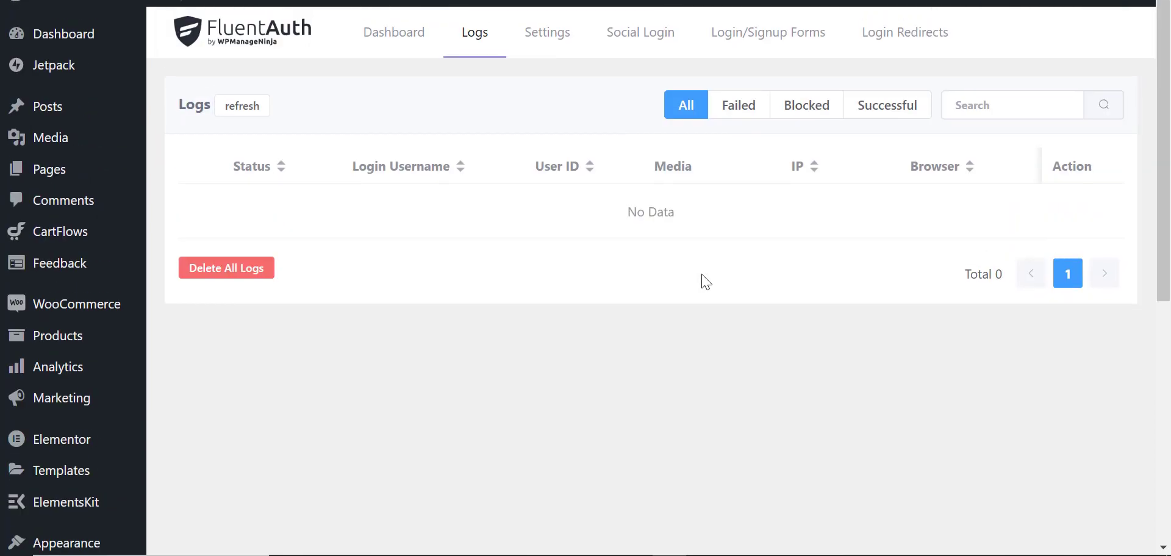
- Return to the FluentAuth dashboard and review the login statistics, recent logins and Settings Overview
click(406, 46)
click(543, 36)
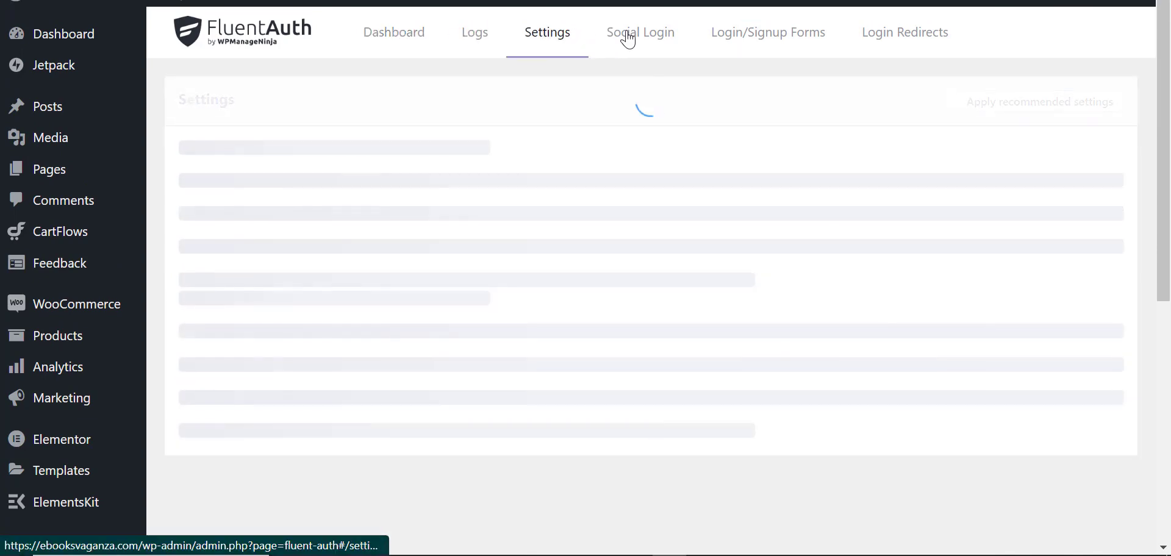
click(629, 35)
click(405, 35)
scroll(436, 341, down, 2)
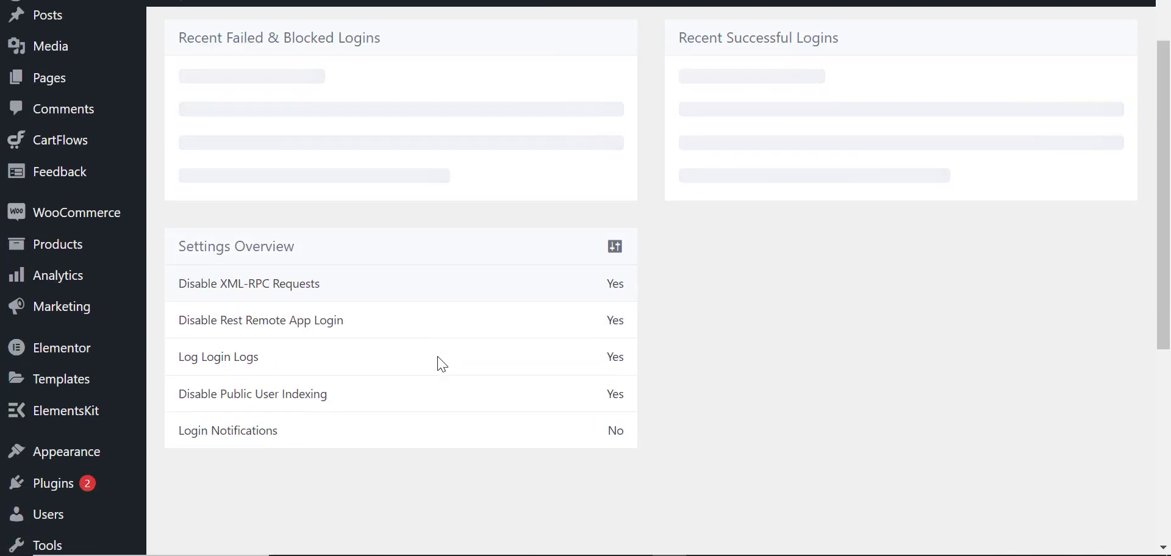
scroll(311, 473, down, 4)
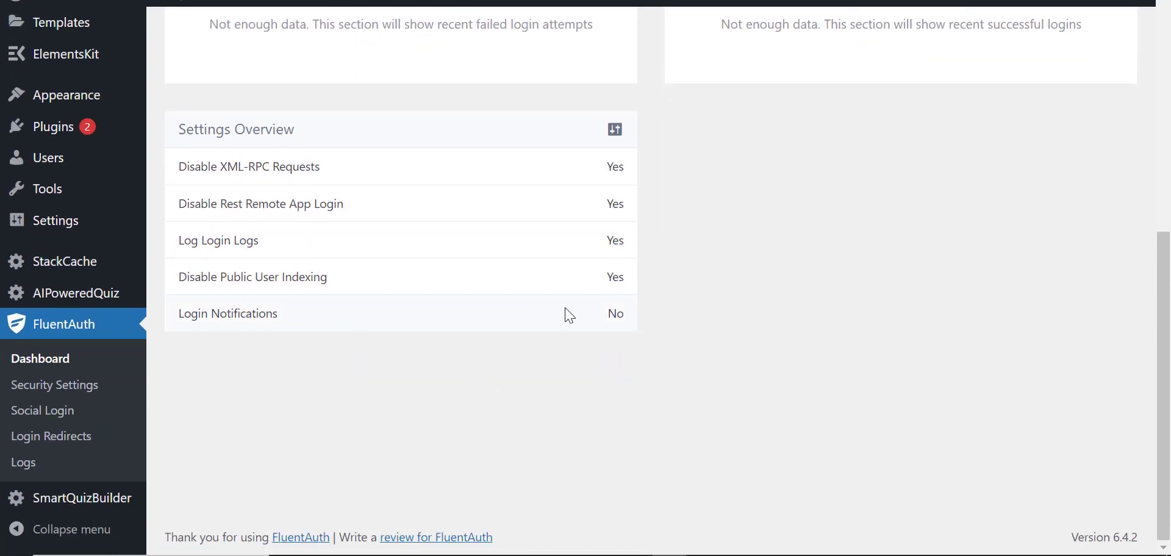
scroll(670, 305, up, 7)
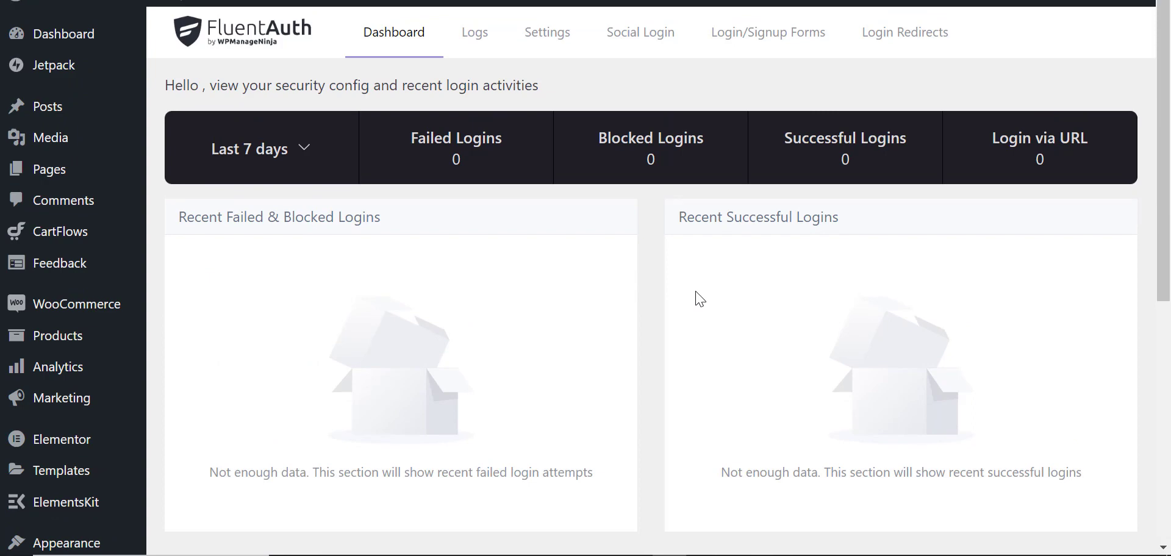
- Log out of the WordPress site and start logging in via Magic URL, selecting the email/username field
mouse_move(1098, 9)
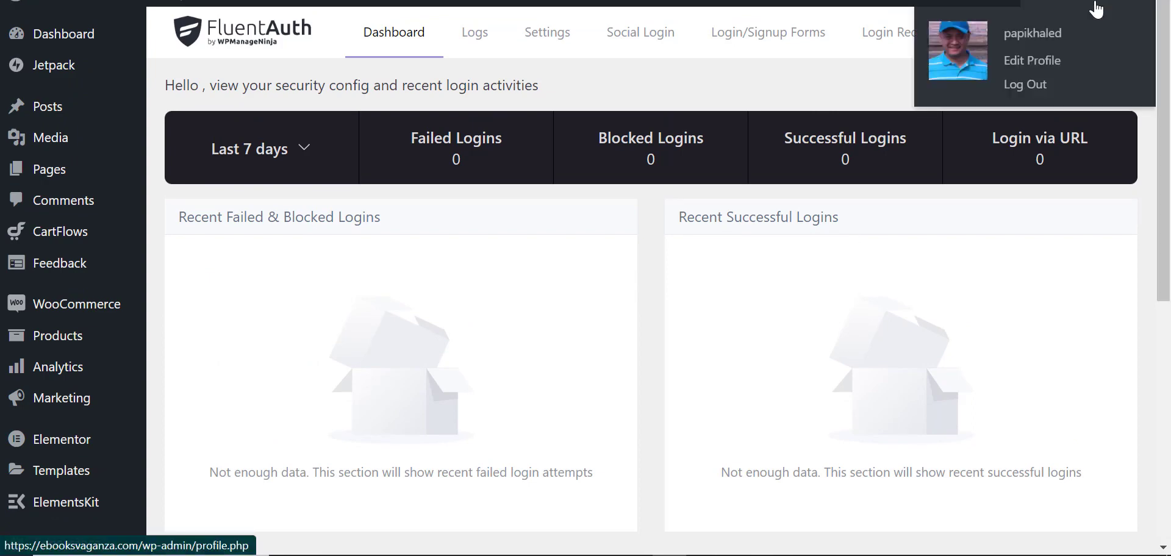
click(1030, 86)
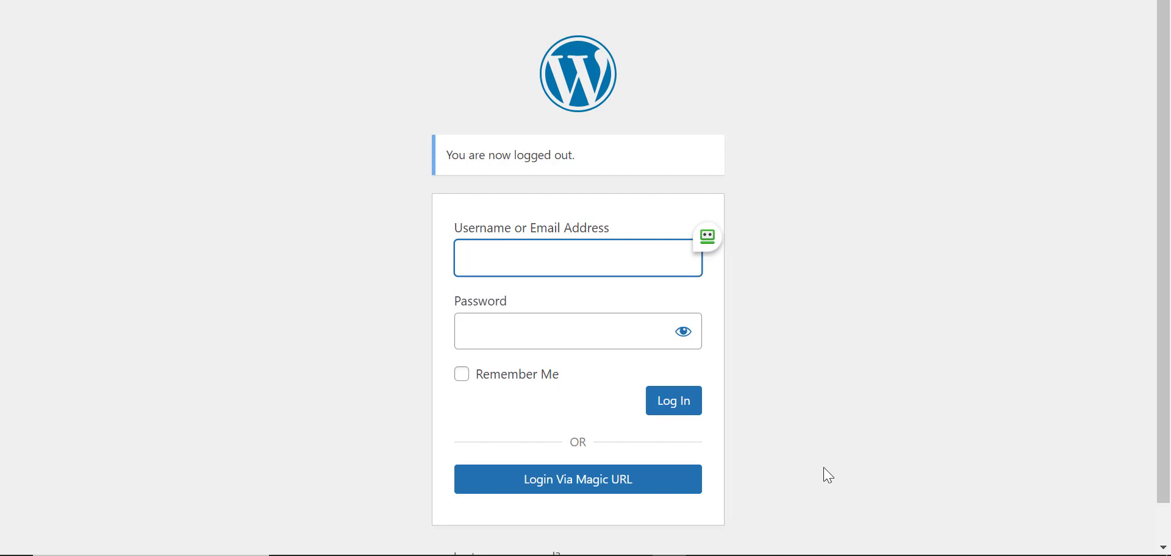
click(636, 486)
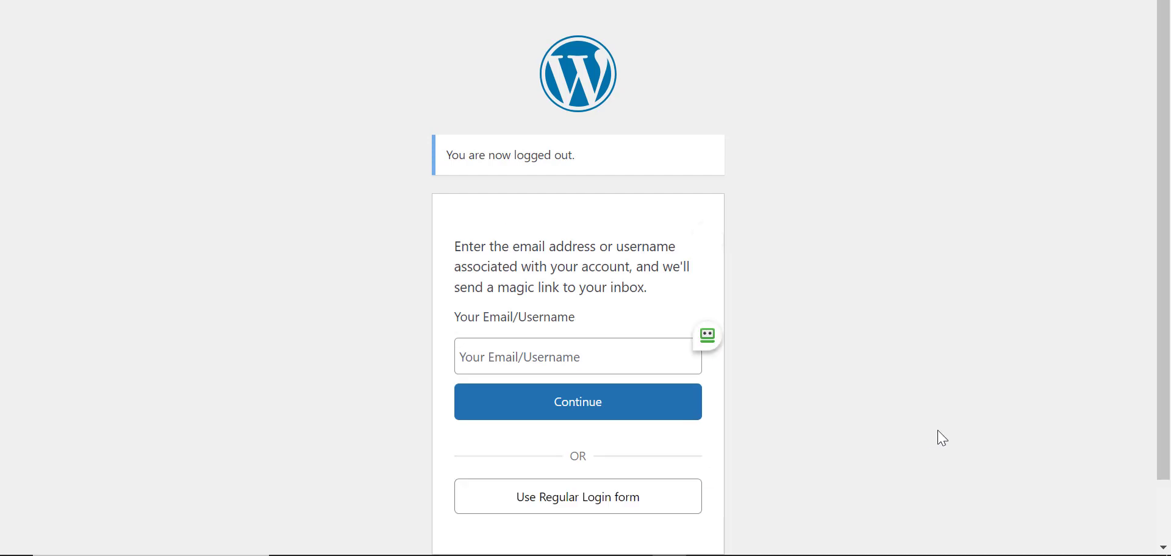
click(537, 365)
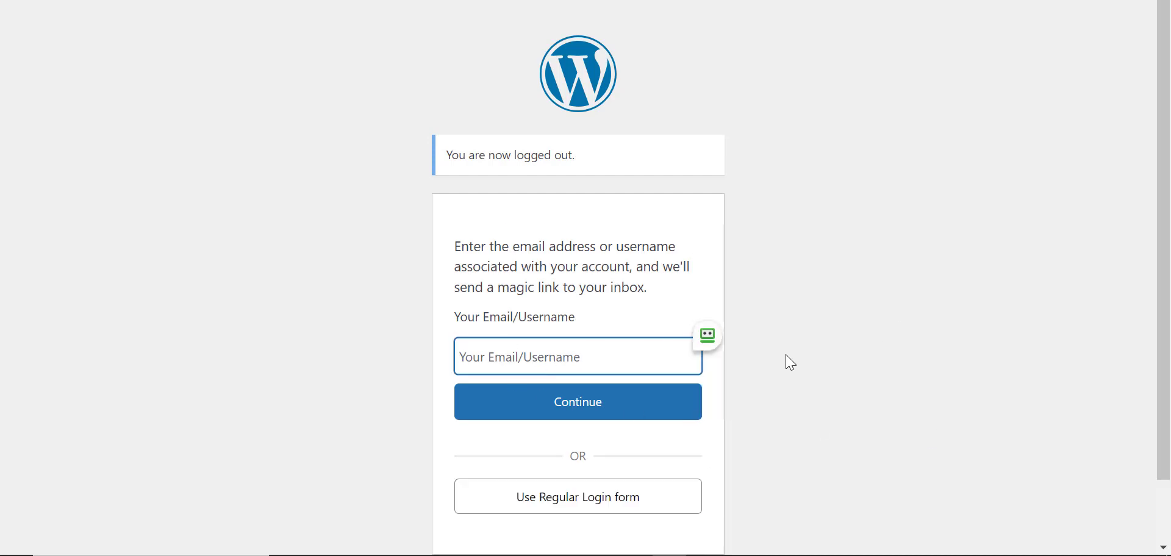